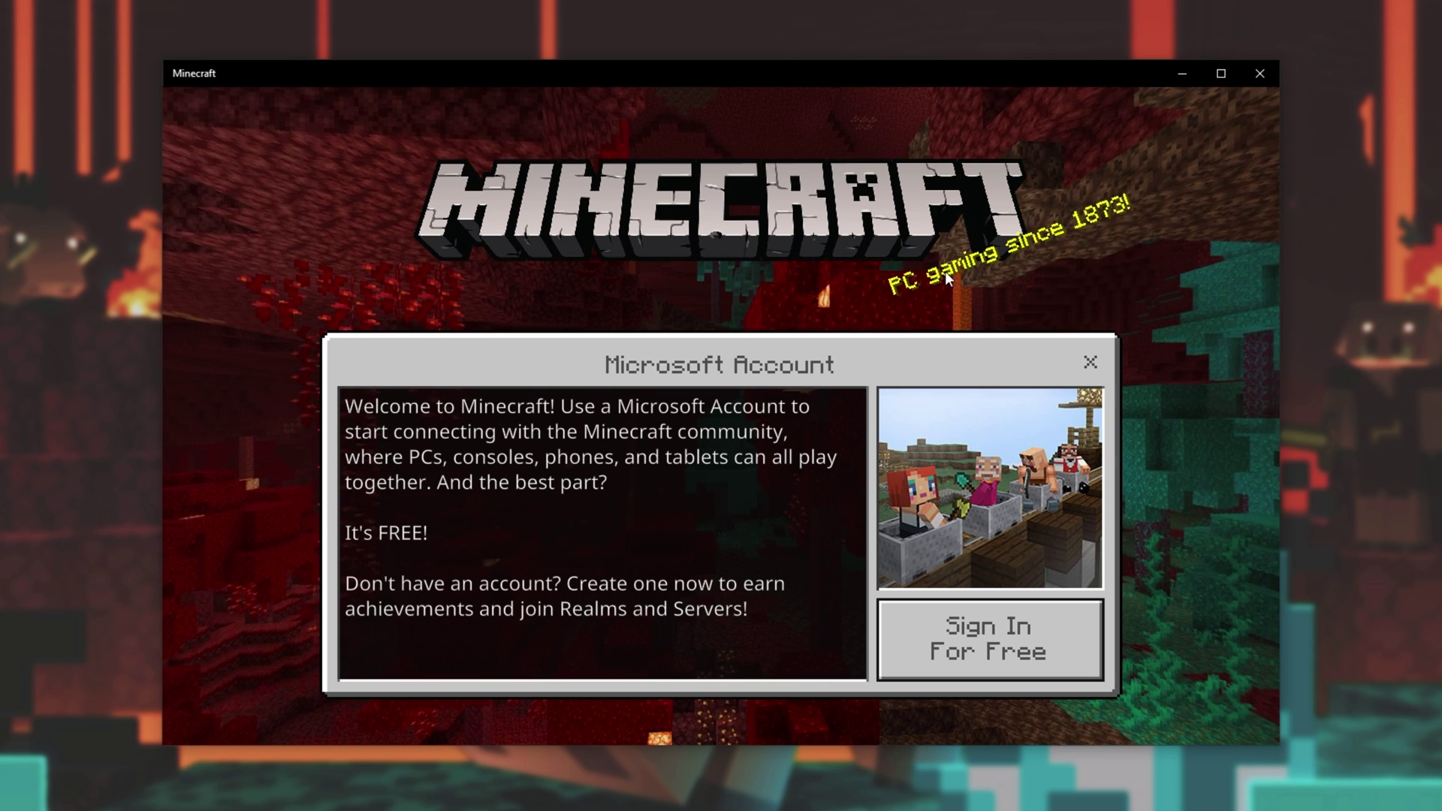
click(1003, 659)
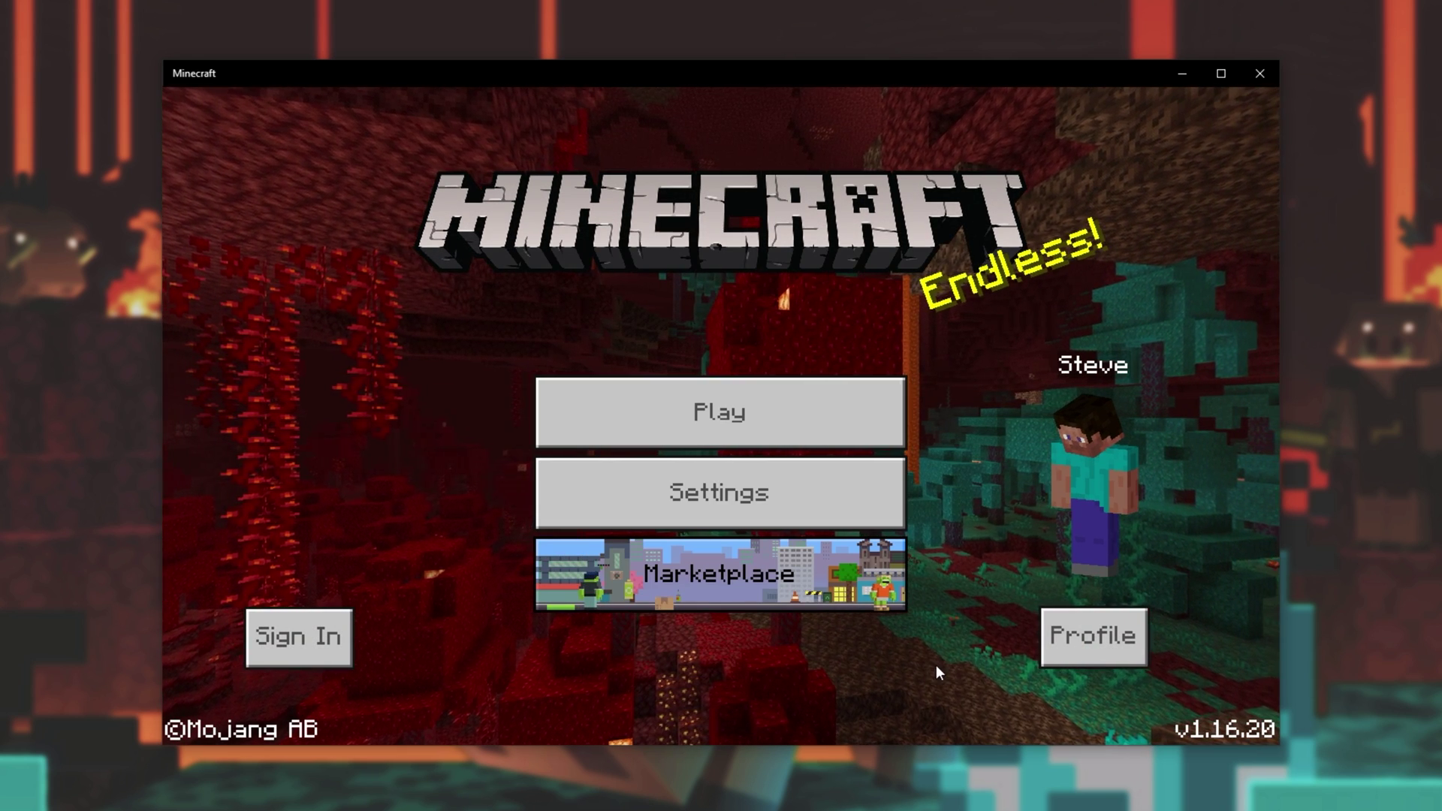
click(323, 661)
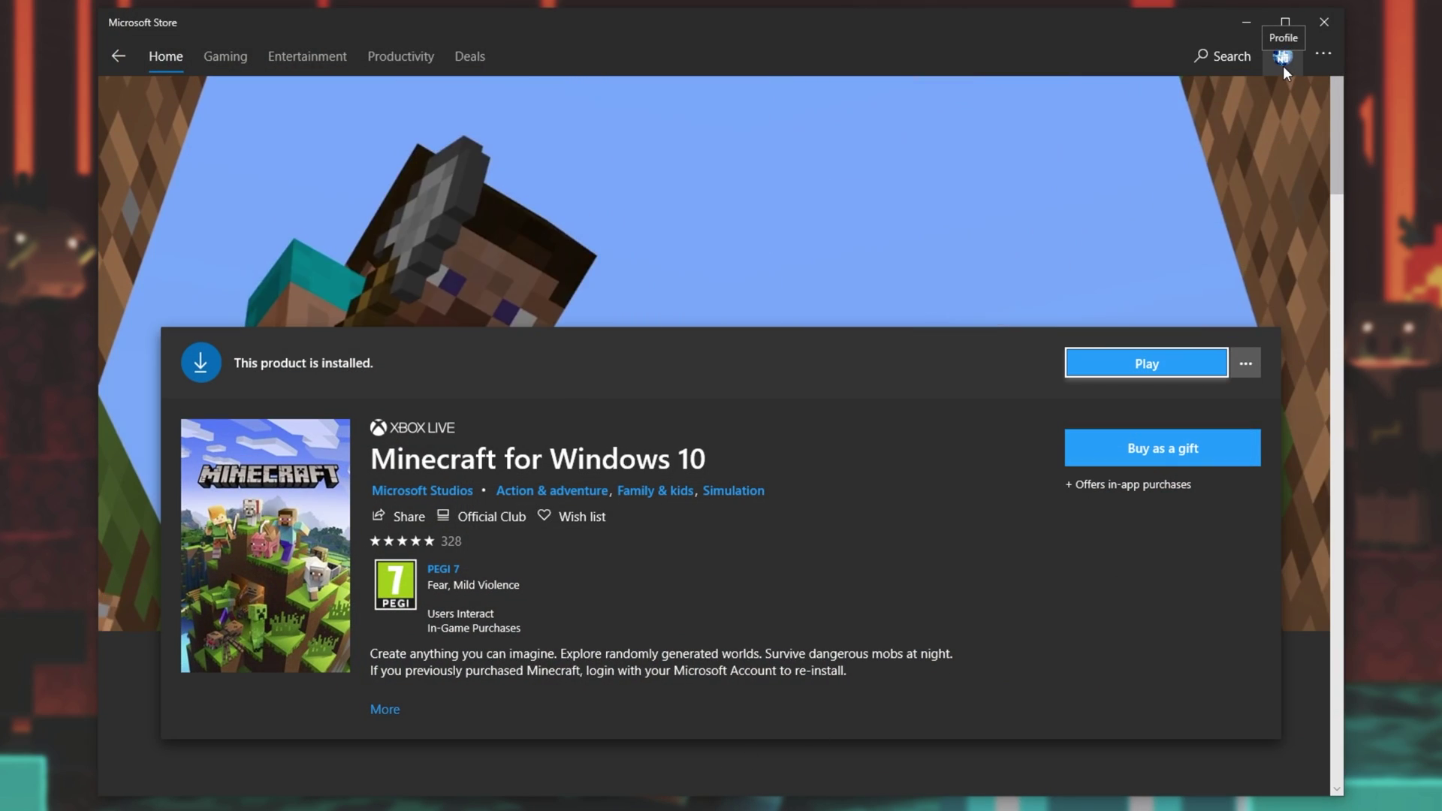
click(1283, 60)
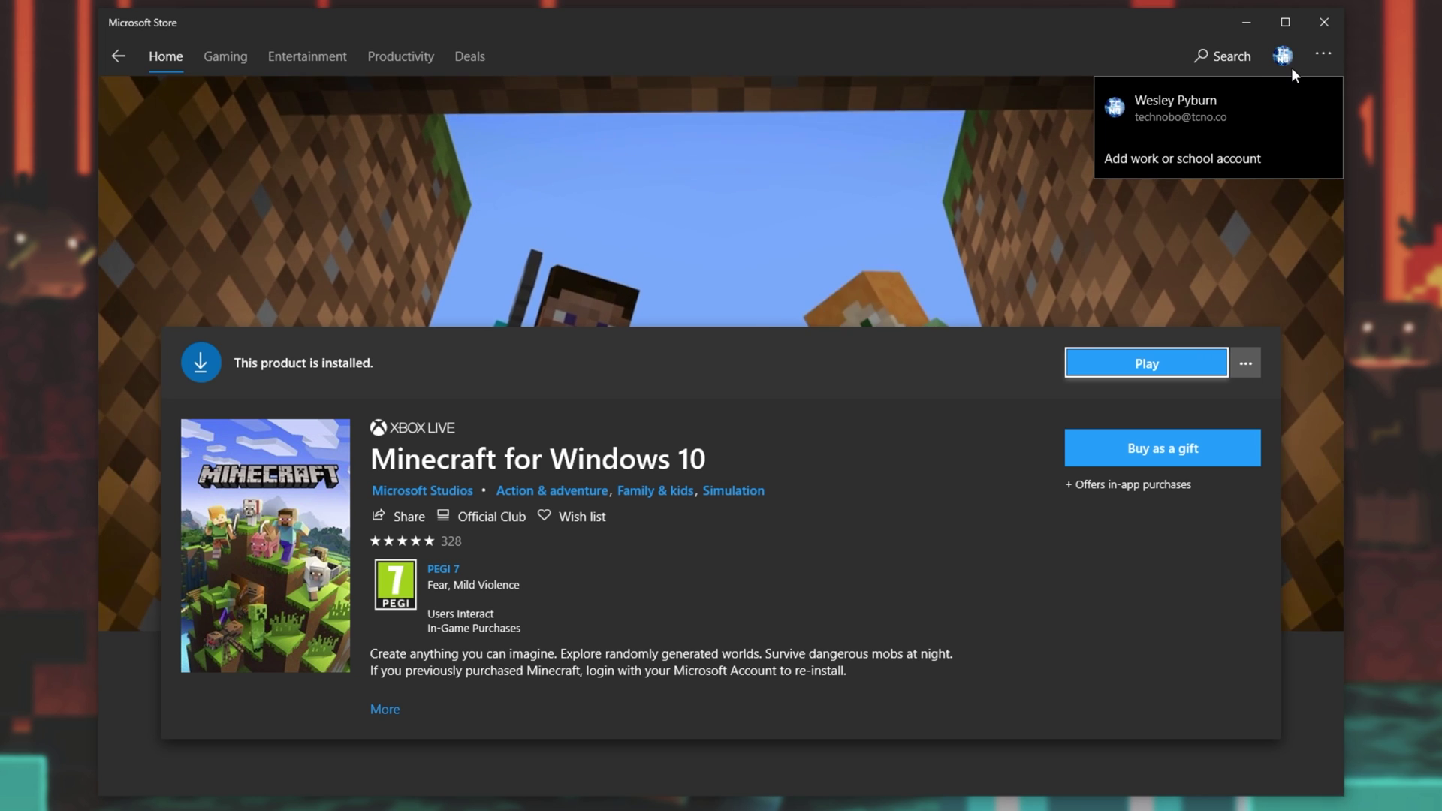
click(1121, 43)
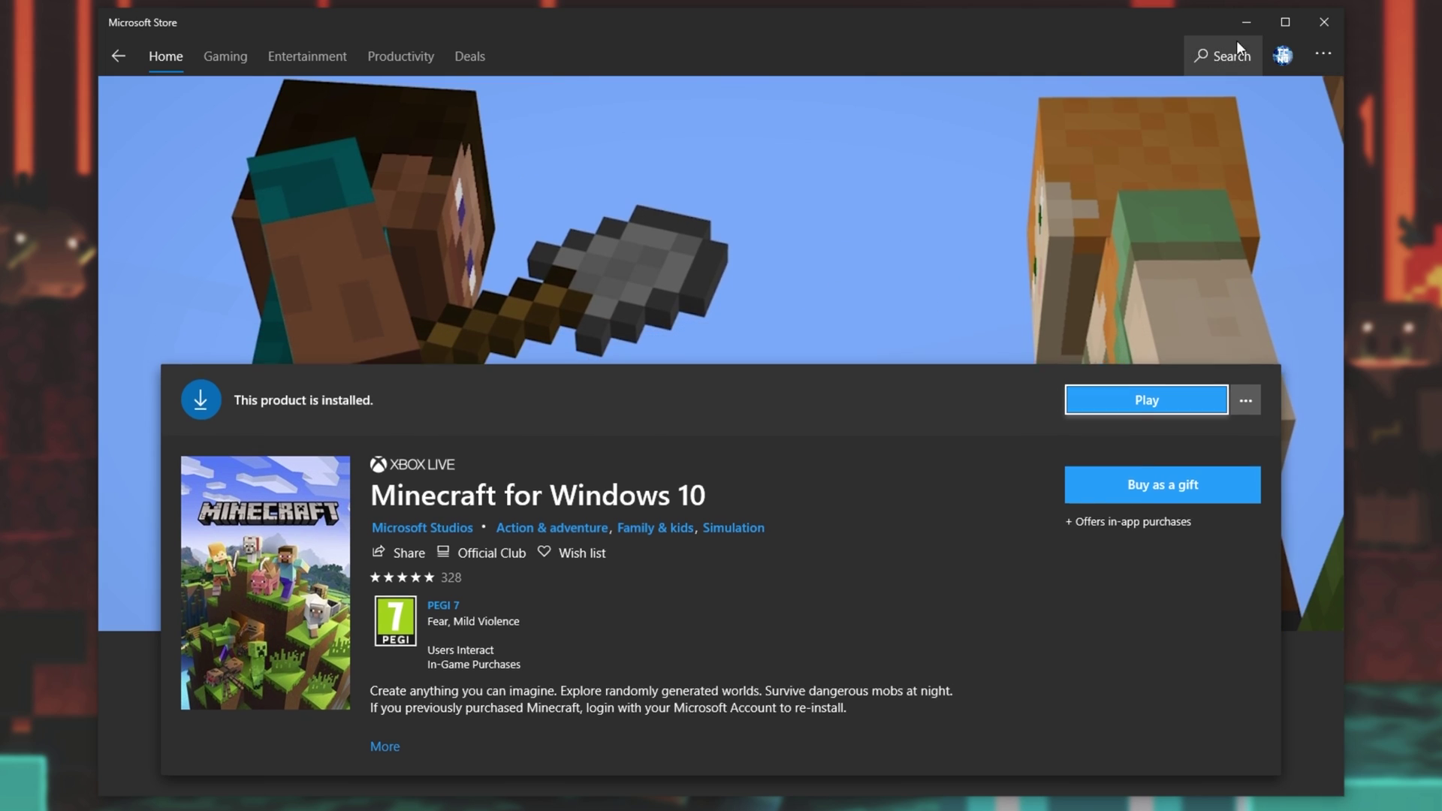
click(1245, 23)
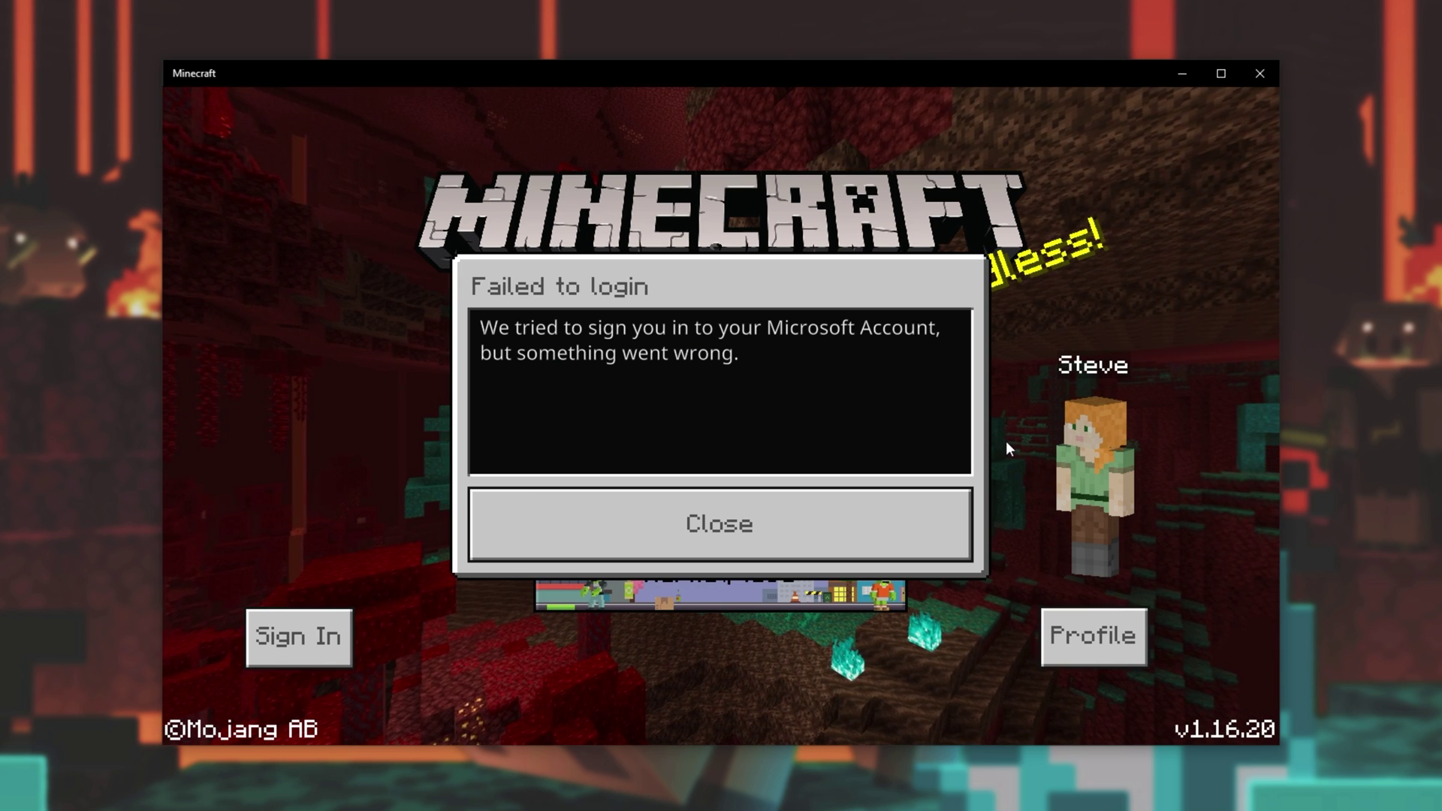
click(886, 556)
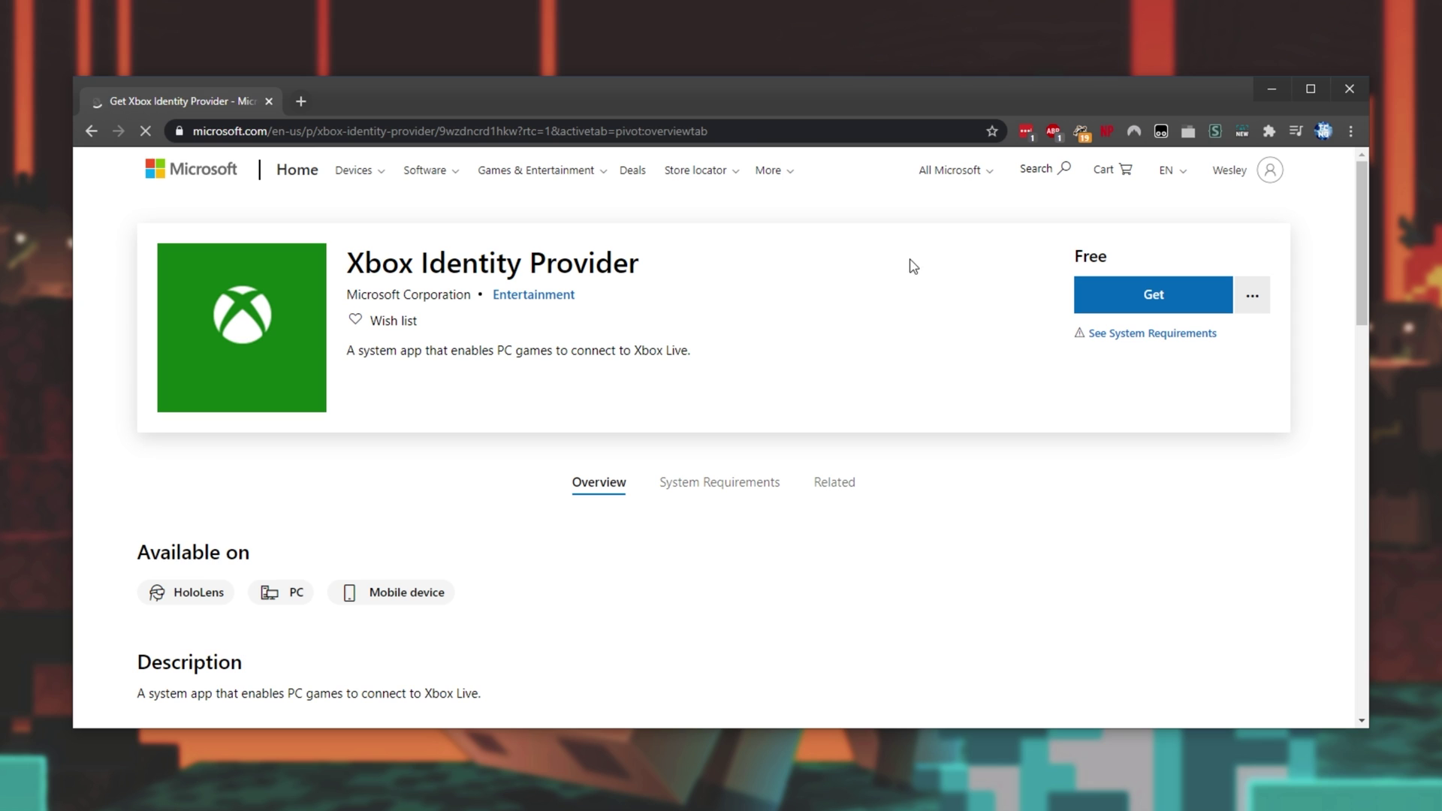
Copy the Xbox Identity Provider title from the web page and search it in the Microsoft Store
drag(582, 265, 568, 241)
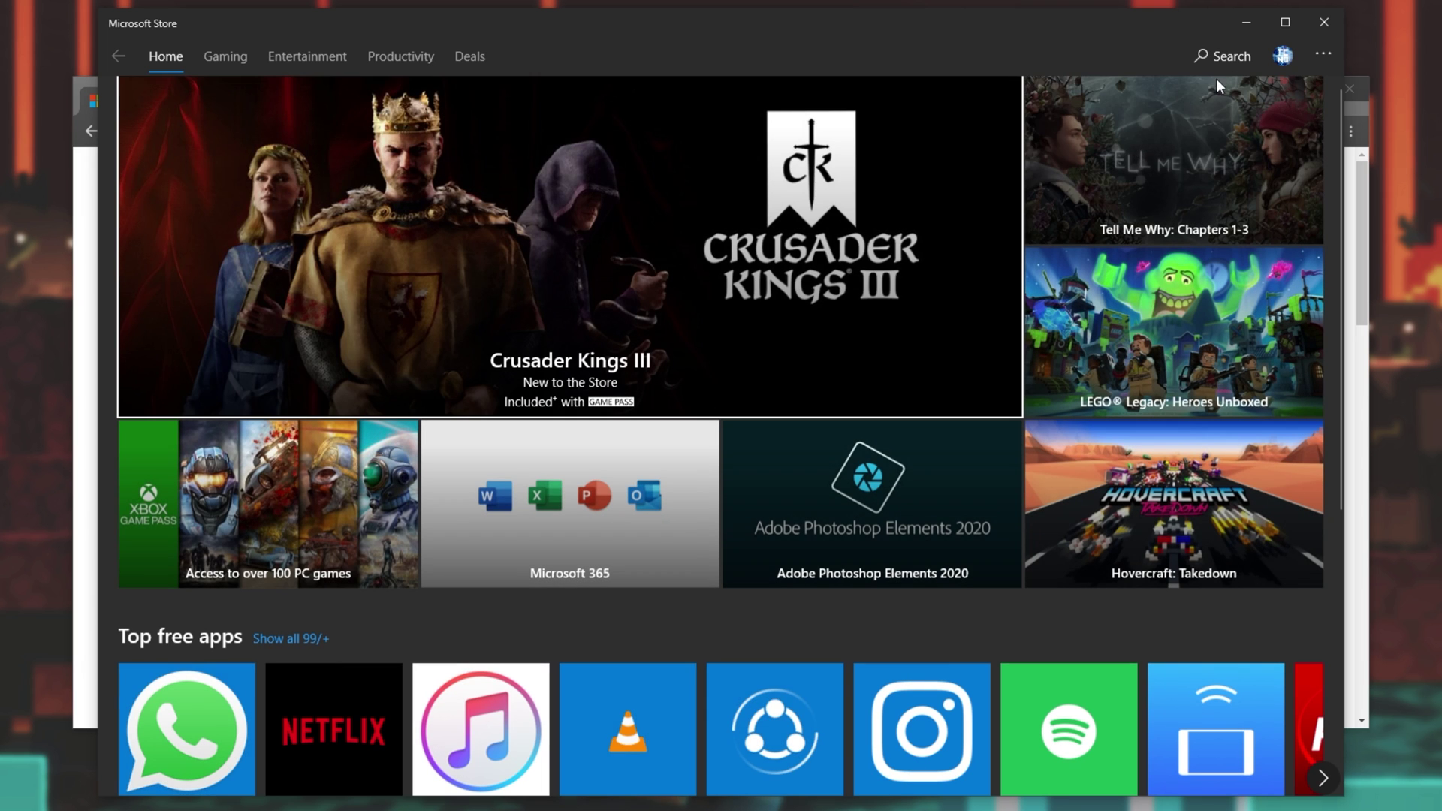
click(1186, 66)
key(Return)
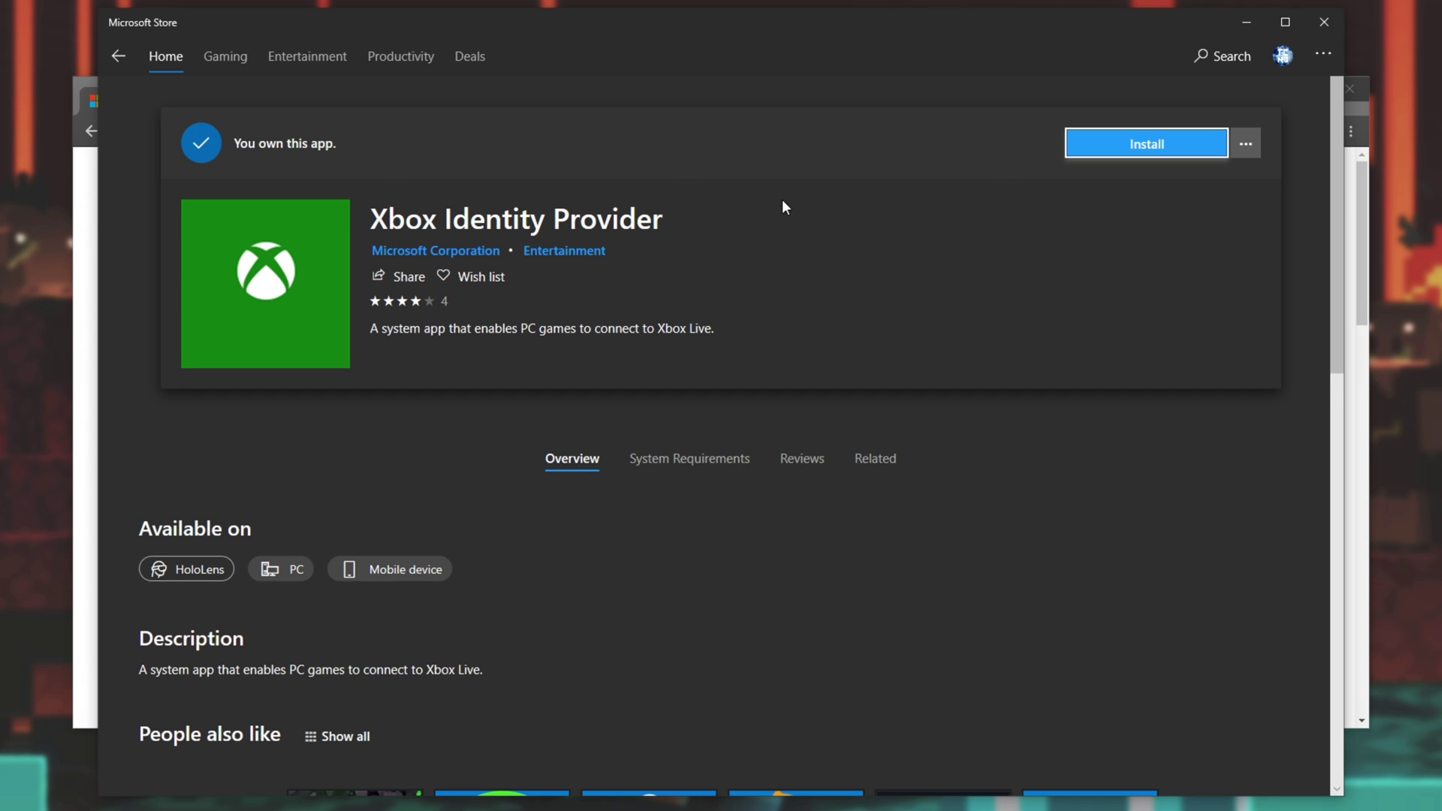
Install Xbox Identity Provider and go back to the Minecraft for Windows 10 Store page
click(1142, 145)
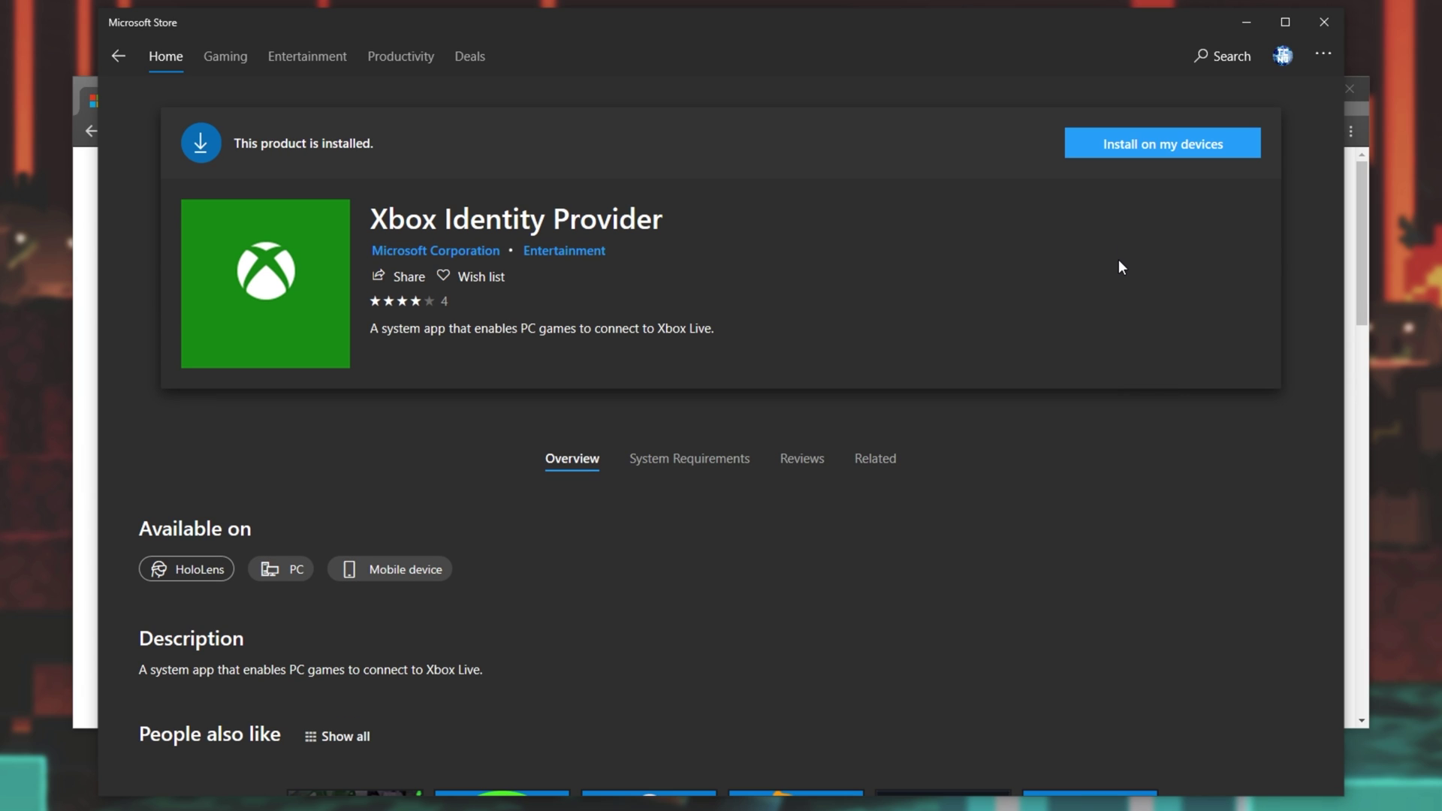
click(119, 56)
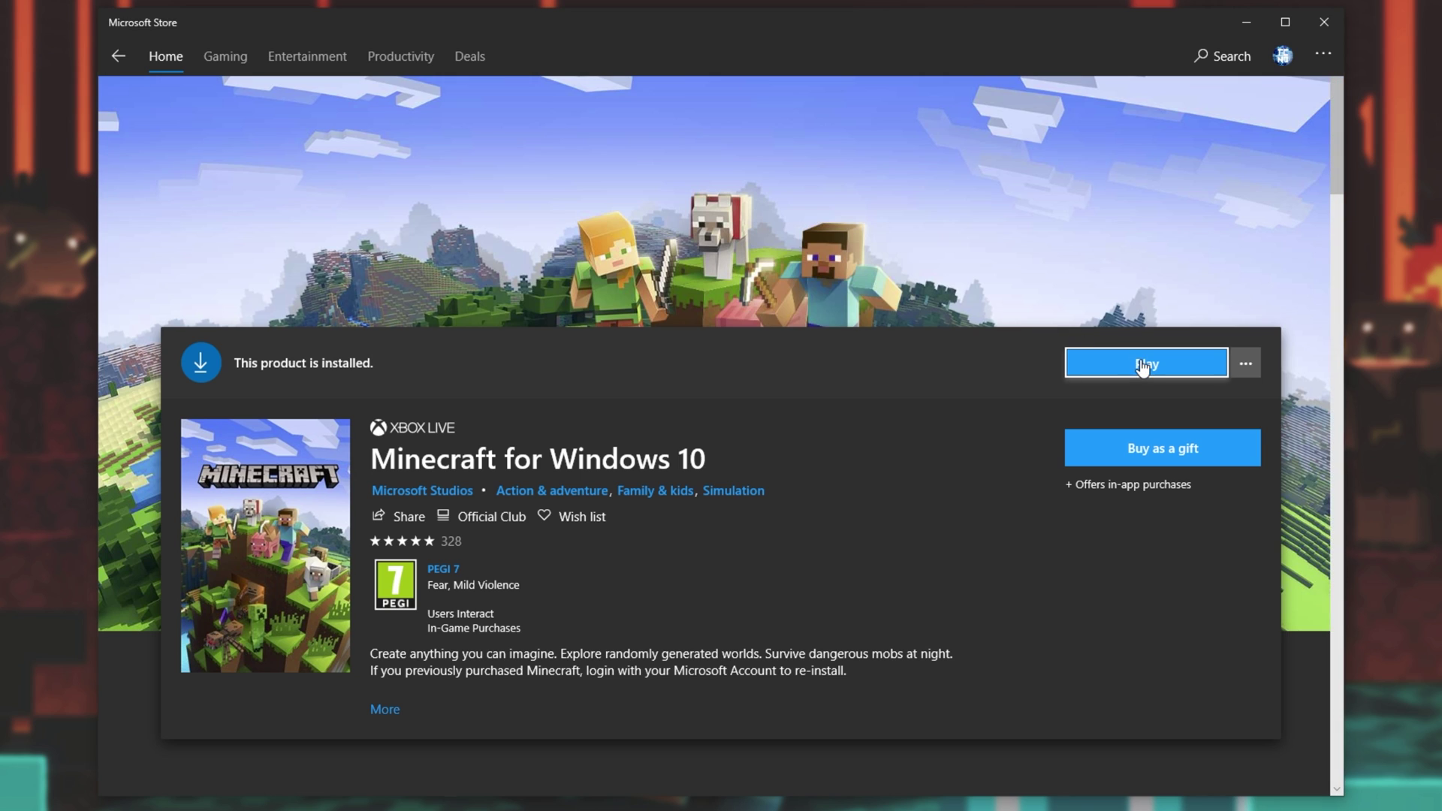
Relaunch Minecraft from the Store, retry Sign In For Free, and dismiss the repeated login failure
click(1142, 368)
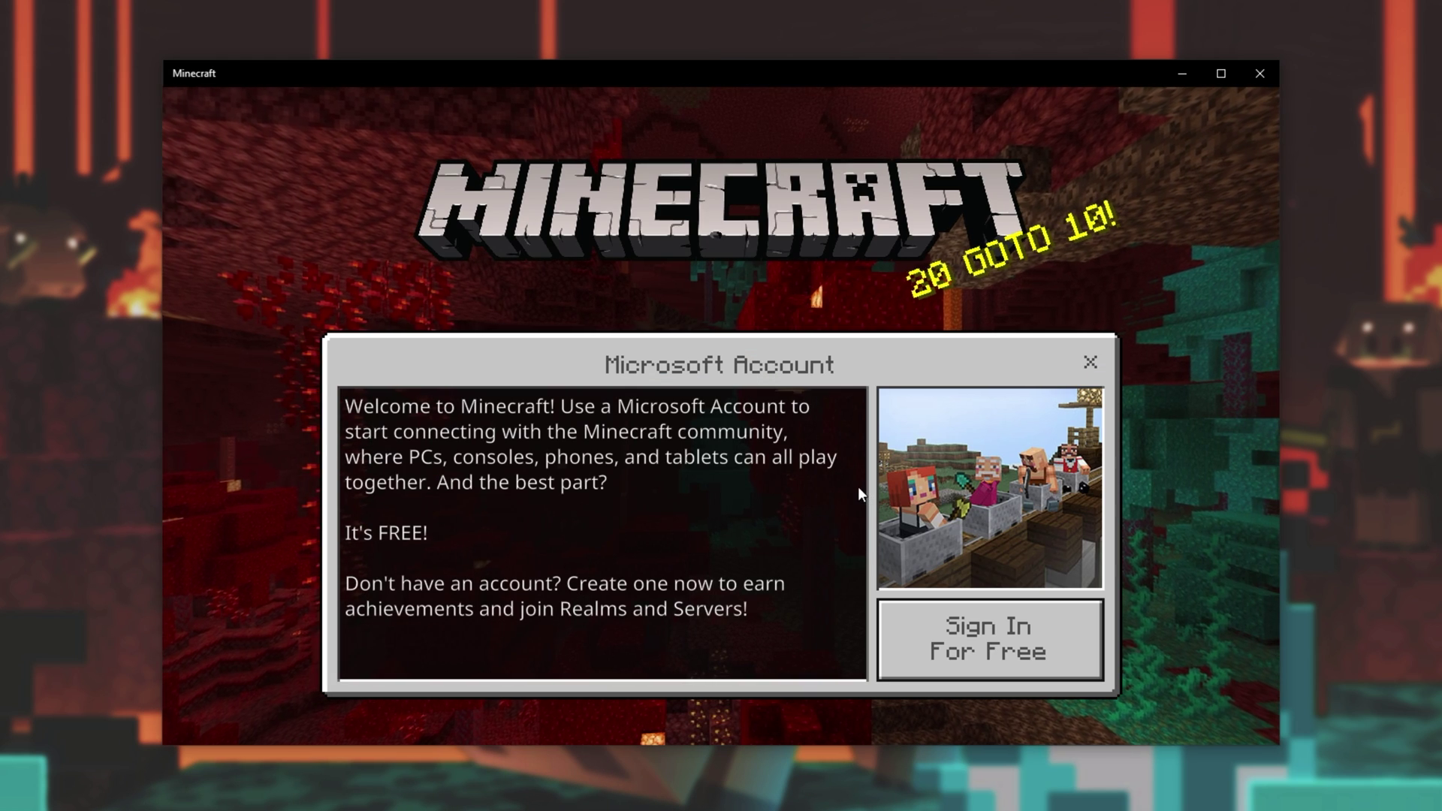
click(1003, 661)
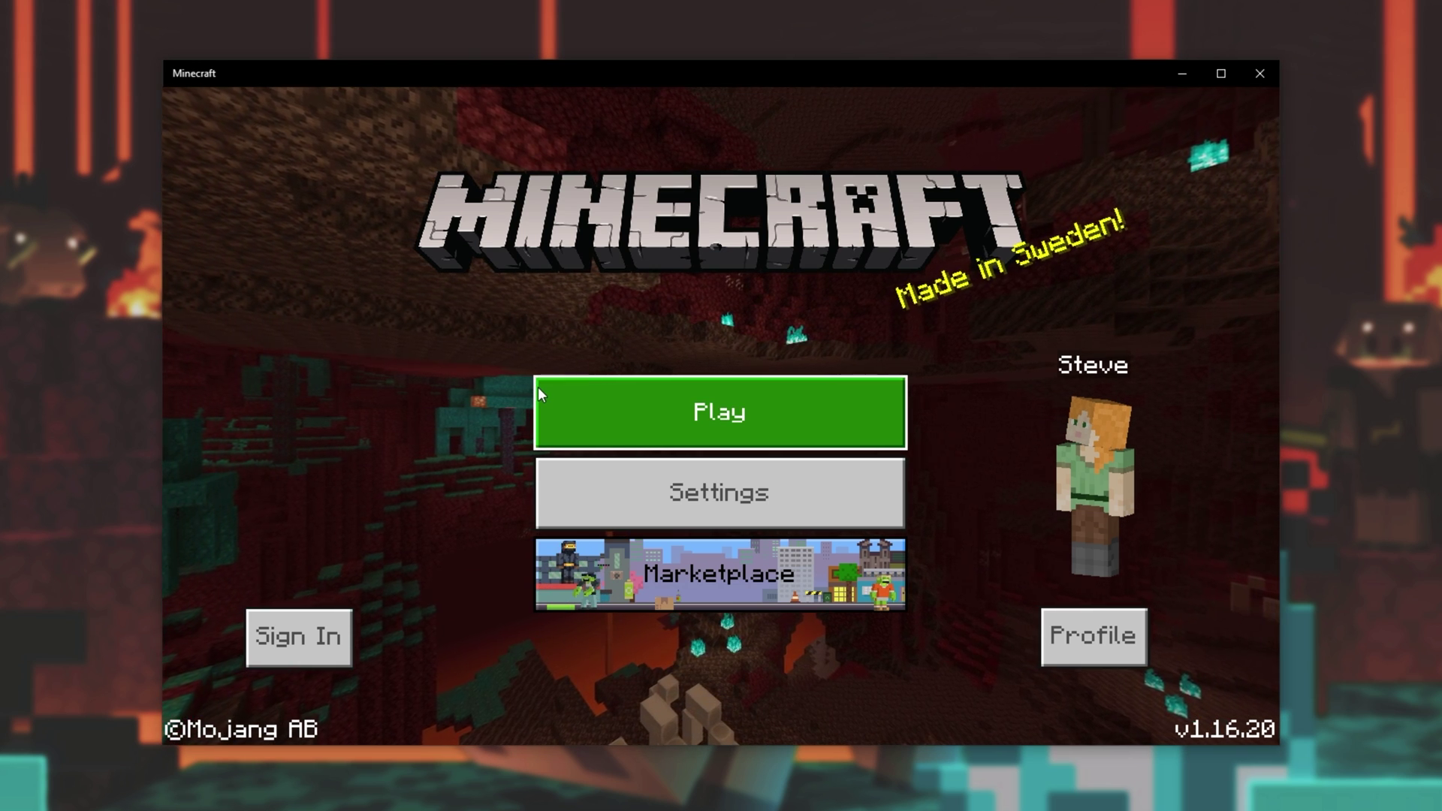
click(304, 633)
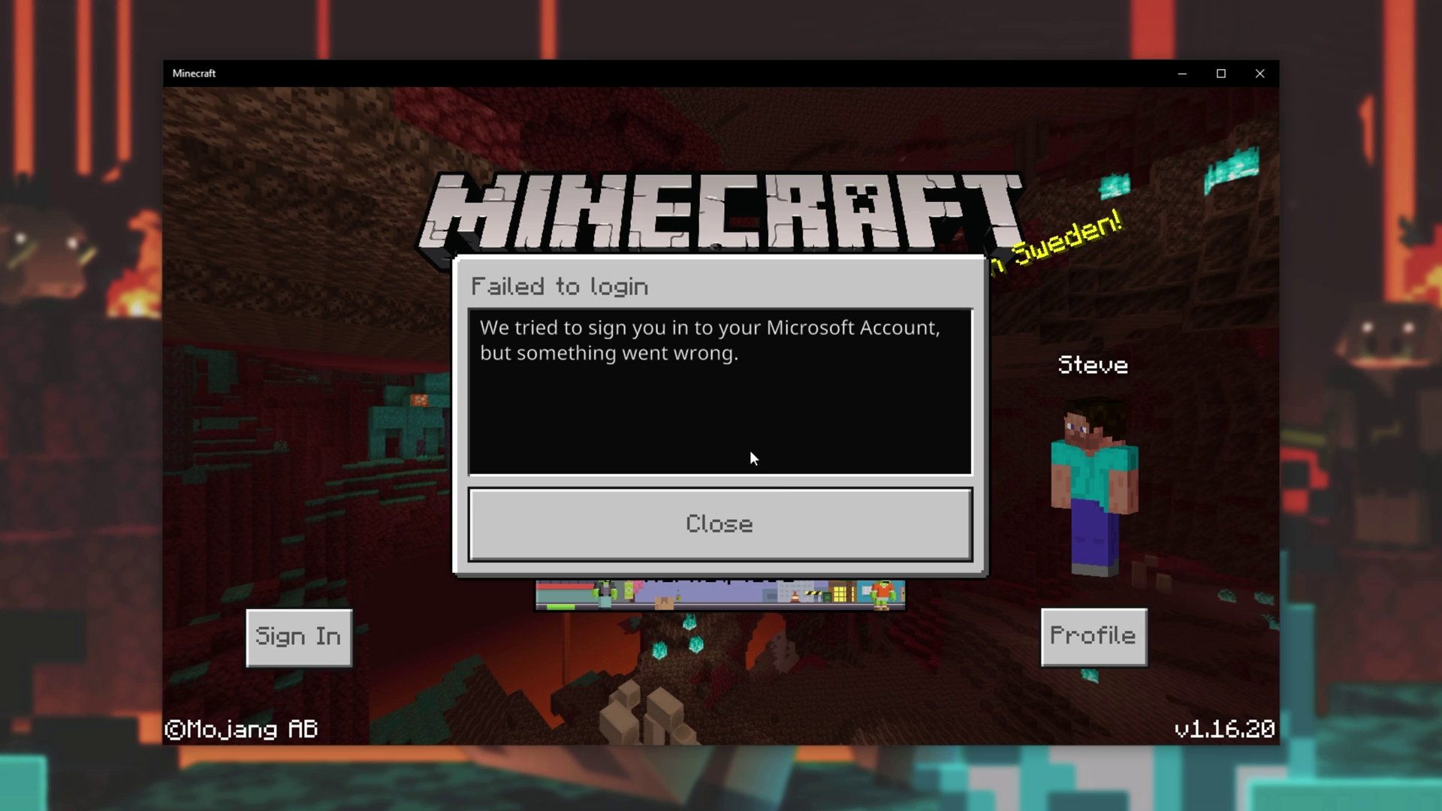
click(794, 494)
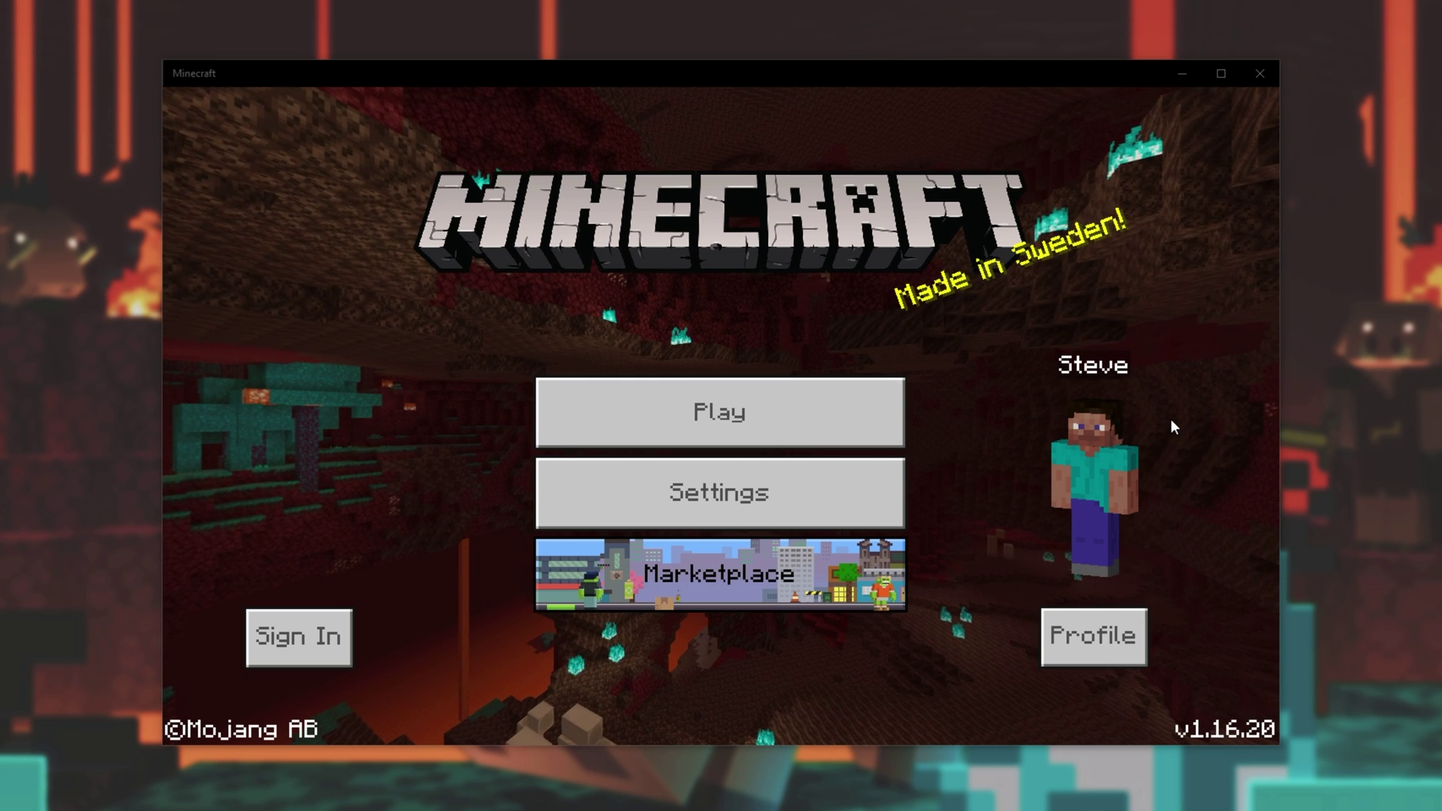
Launch the Services console with services.msc from the Run prompt
key(super+r)
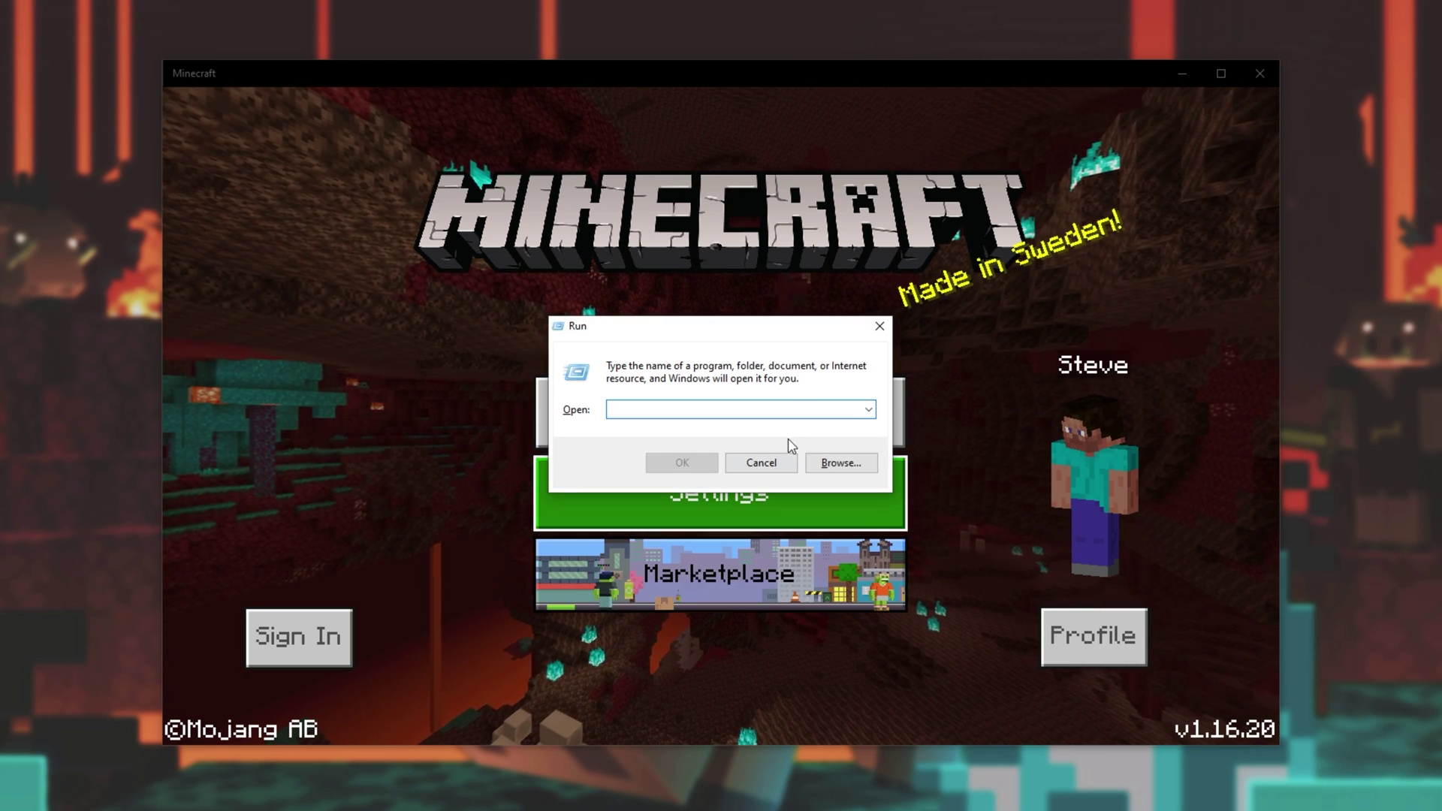
text(servi)
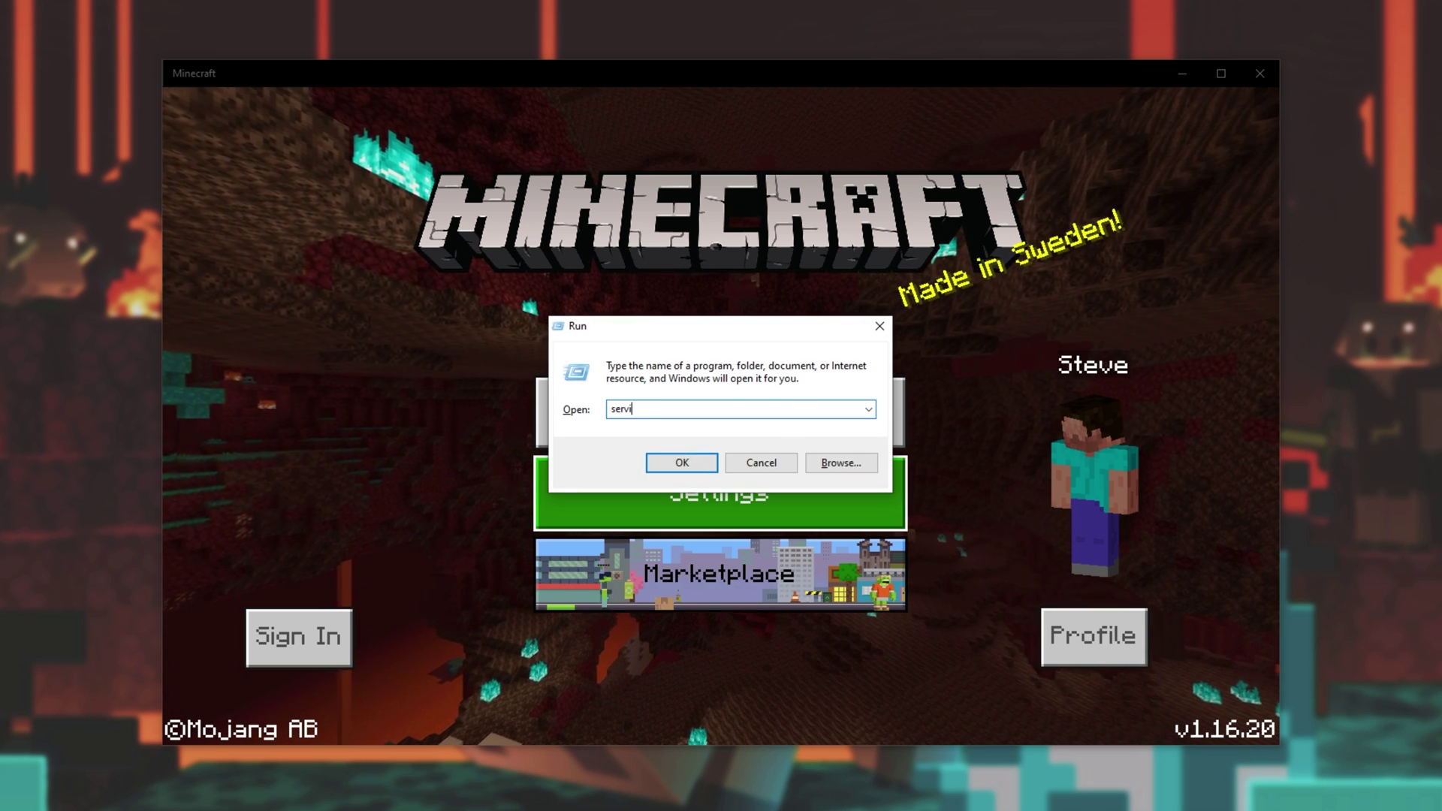
text(ces.msc)
key(Return)
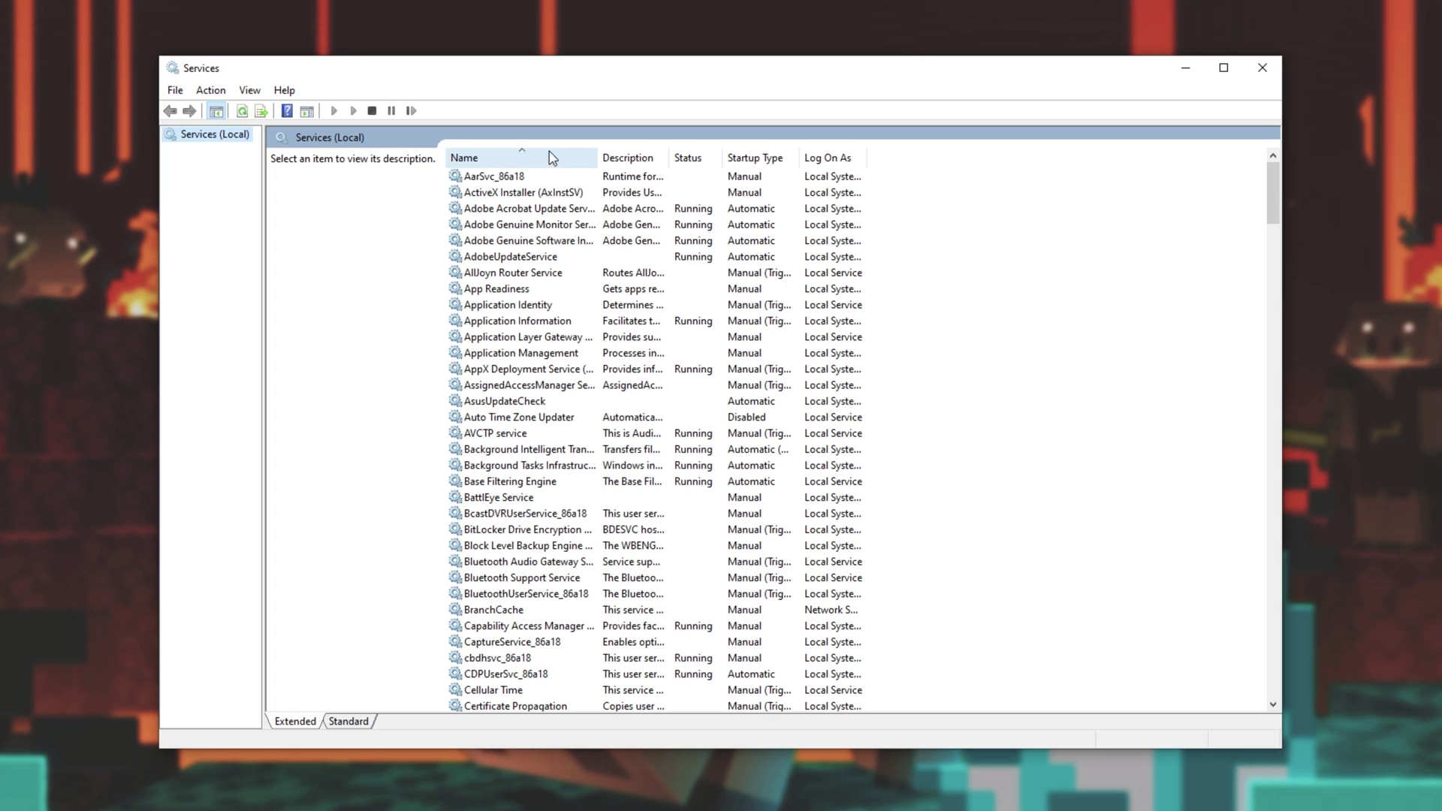
Widen the Name column and review the Xbox Live Auth Manager, Game Save and Networking services
drag(593, 155, 653, 155)
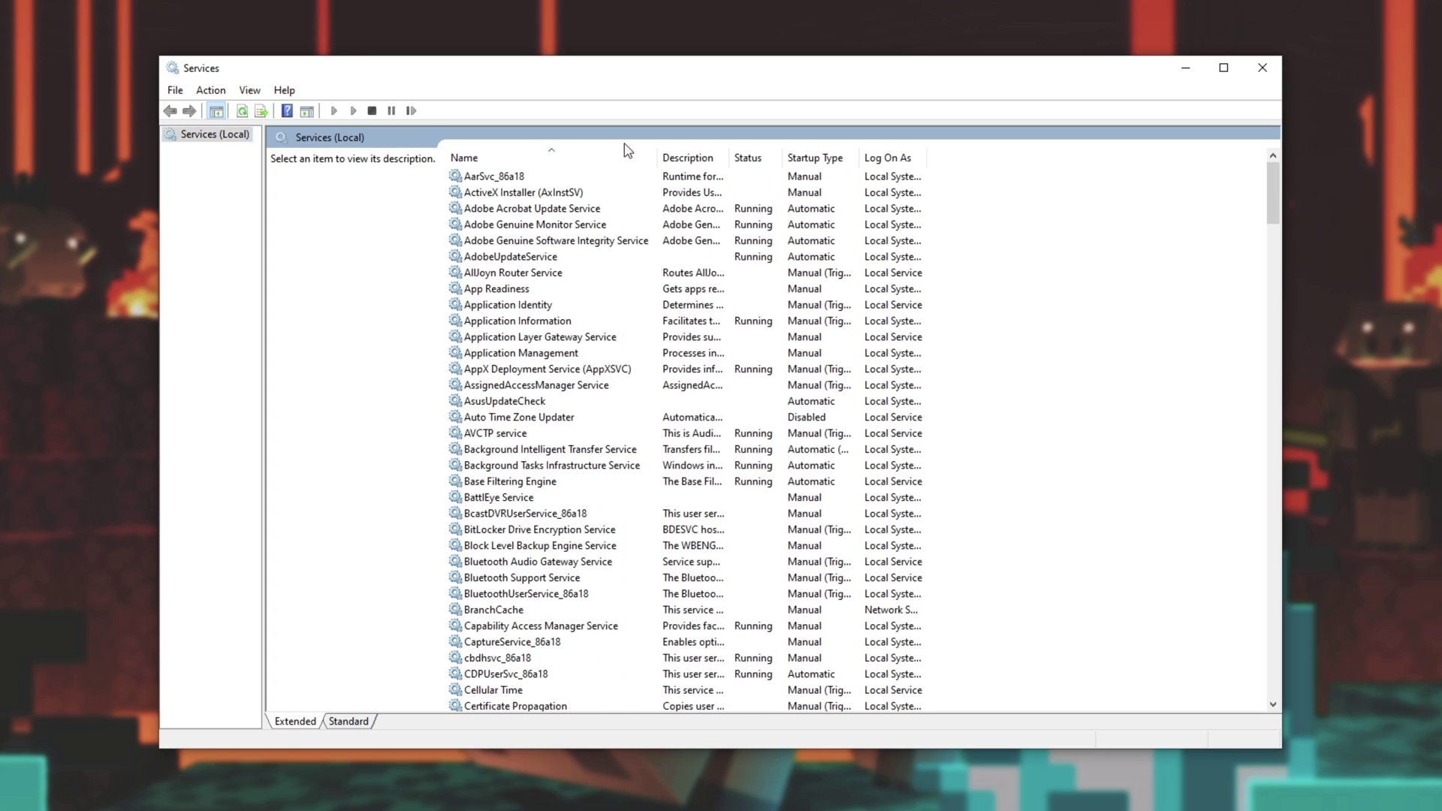
click(548, 281)
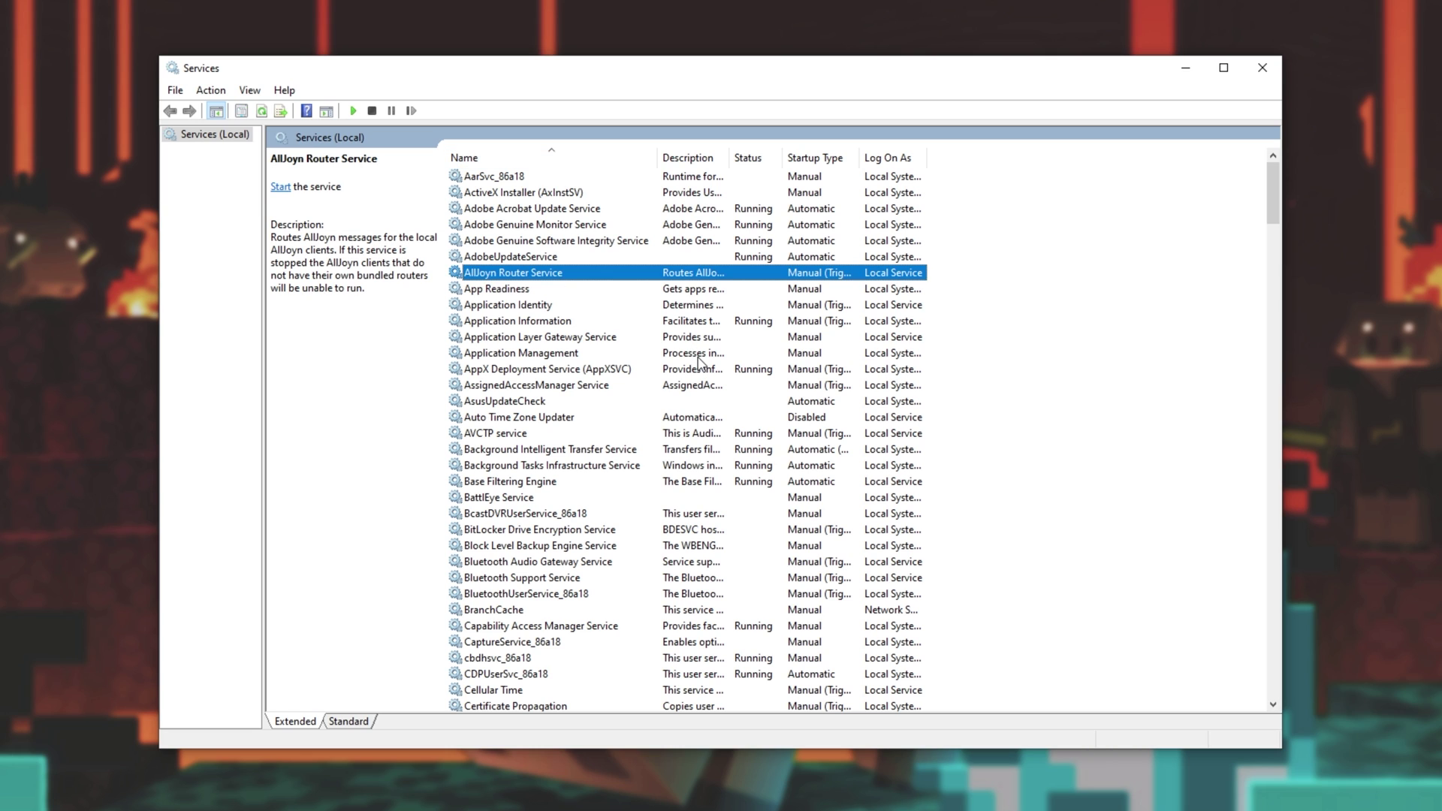
key(x)
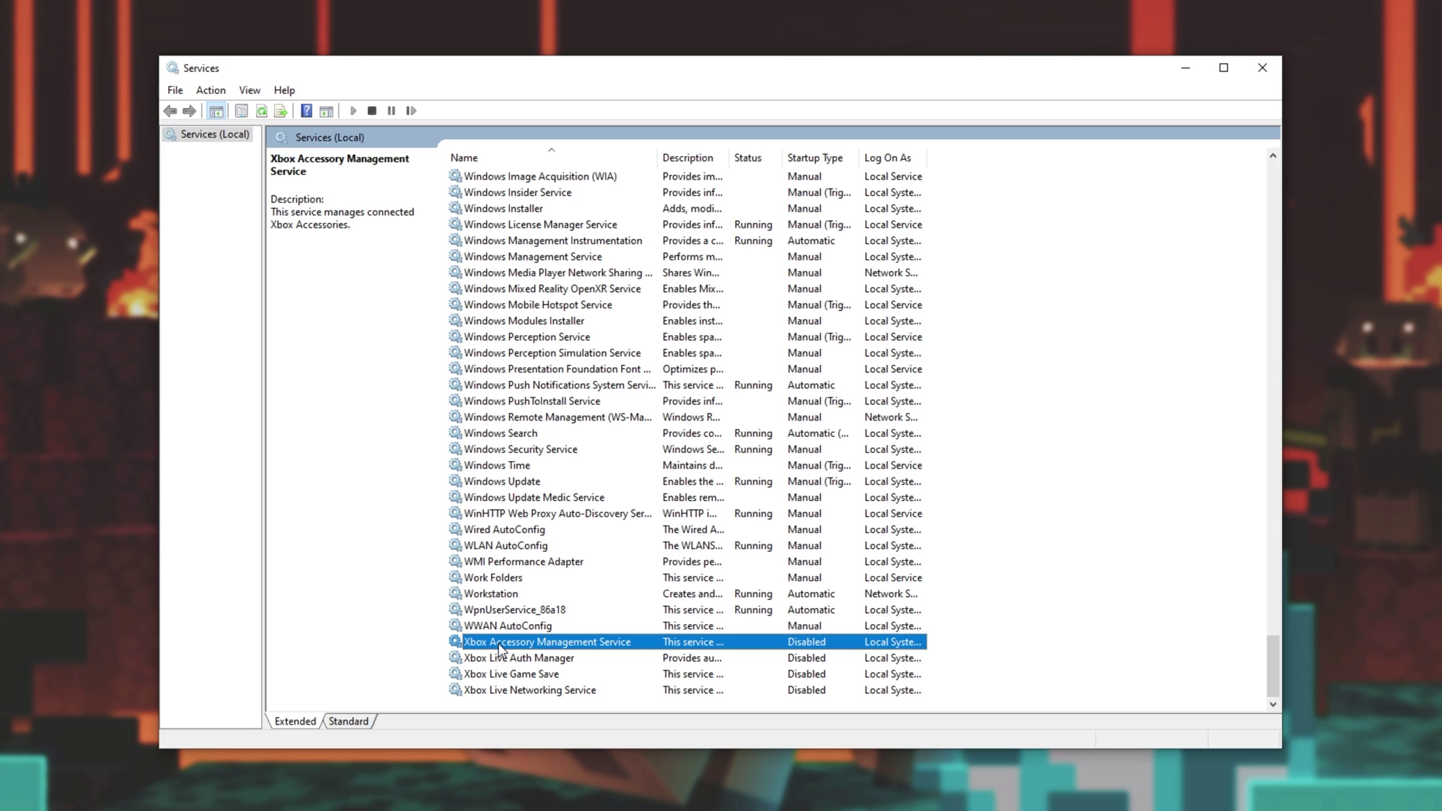
click(496, 661)
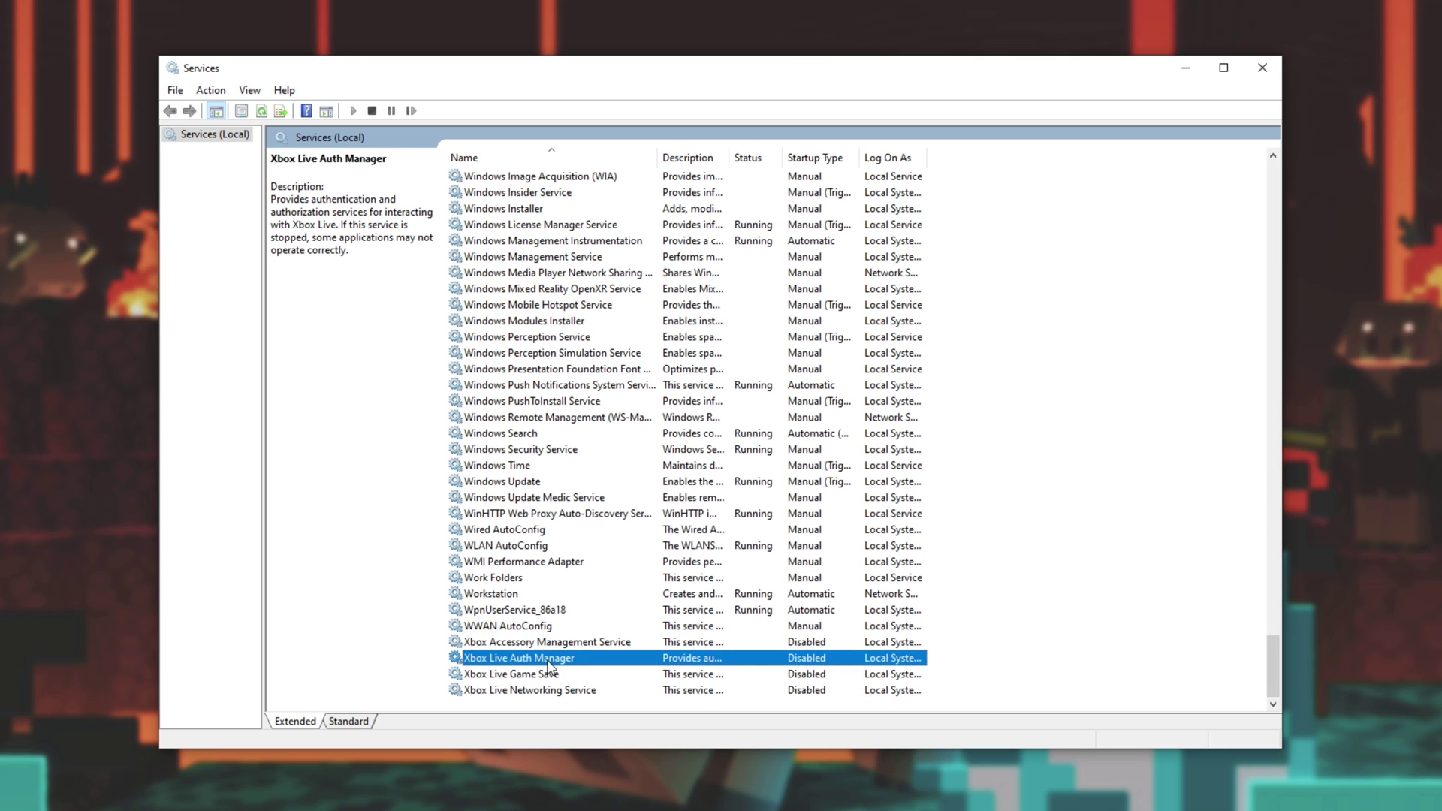
click(494, 676)
click(474, 691)
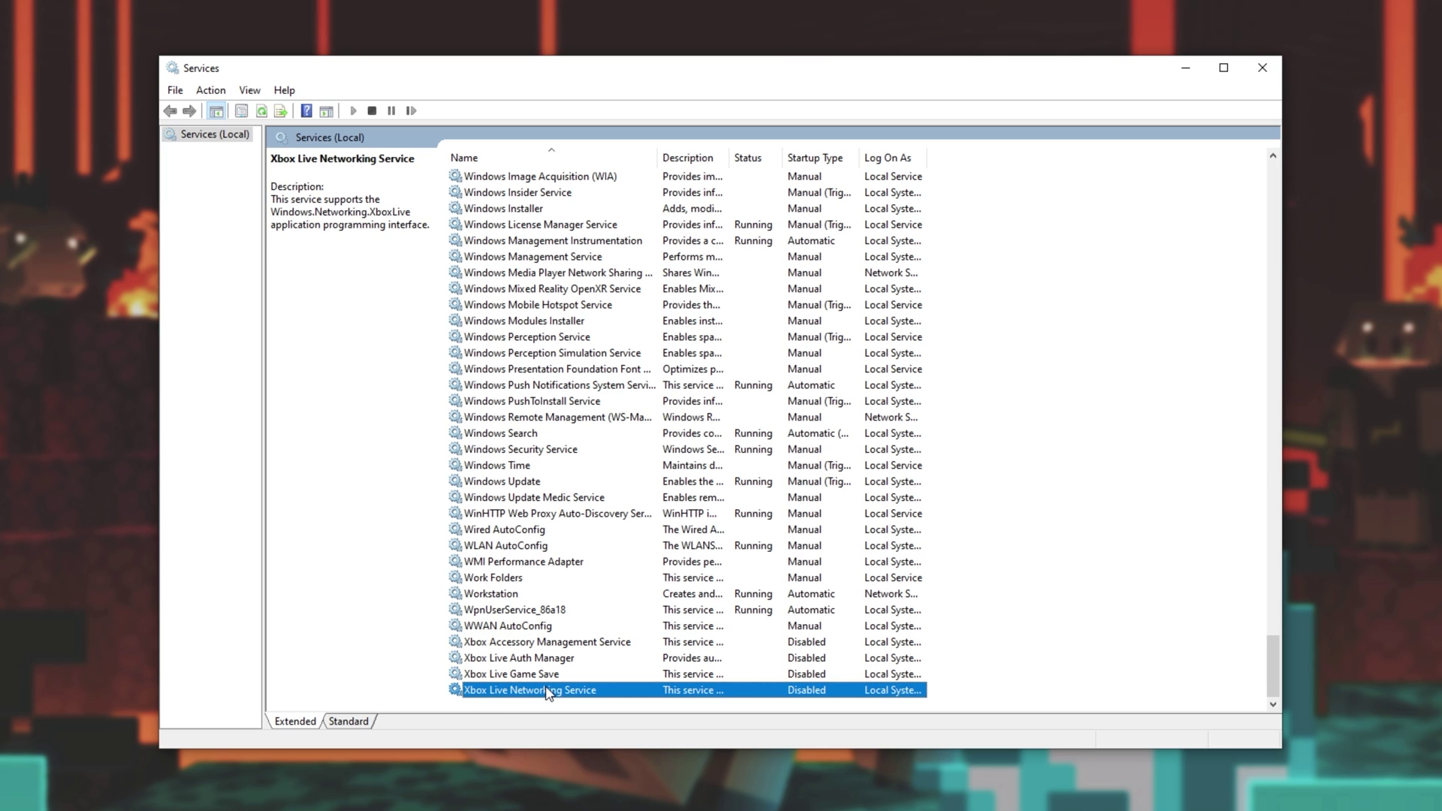
click(743, 645)
click(751, 674)
Set Xbox Accessory Management and Xbox Live Networking startup type to Automatic (Delayed Start)
click(768, 644)
right_click(770, 651)
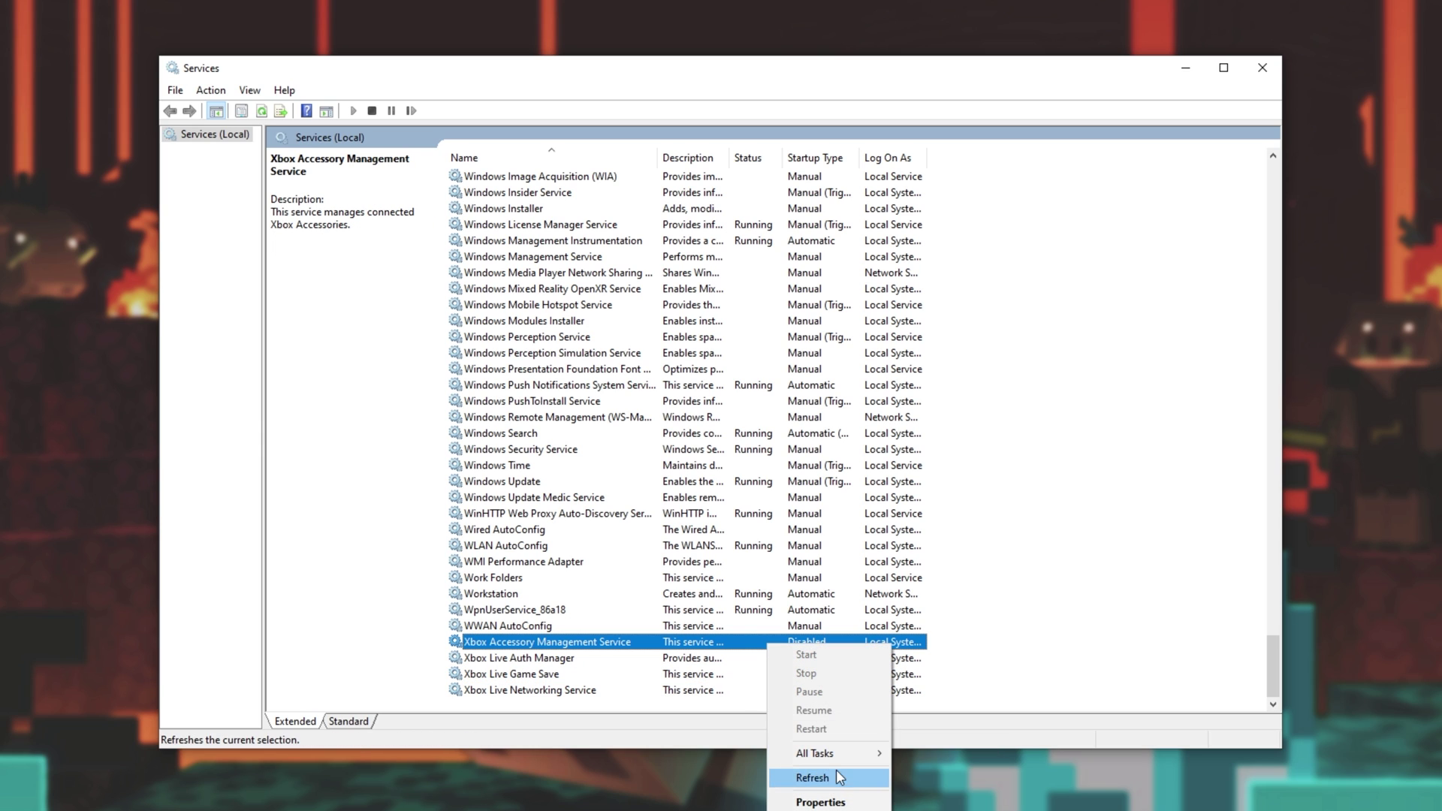
click(818, 802)
click(676, 393)
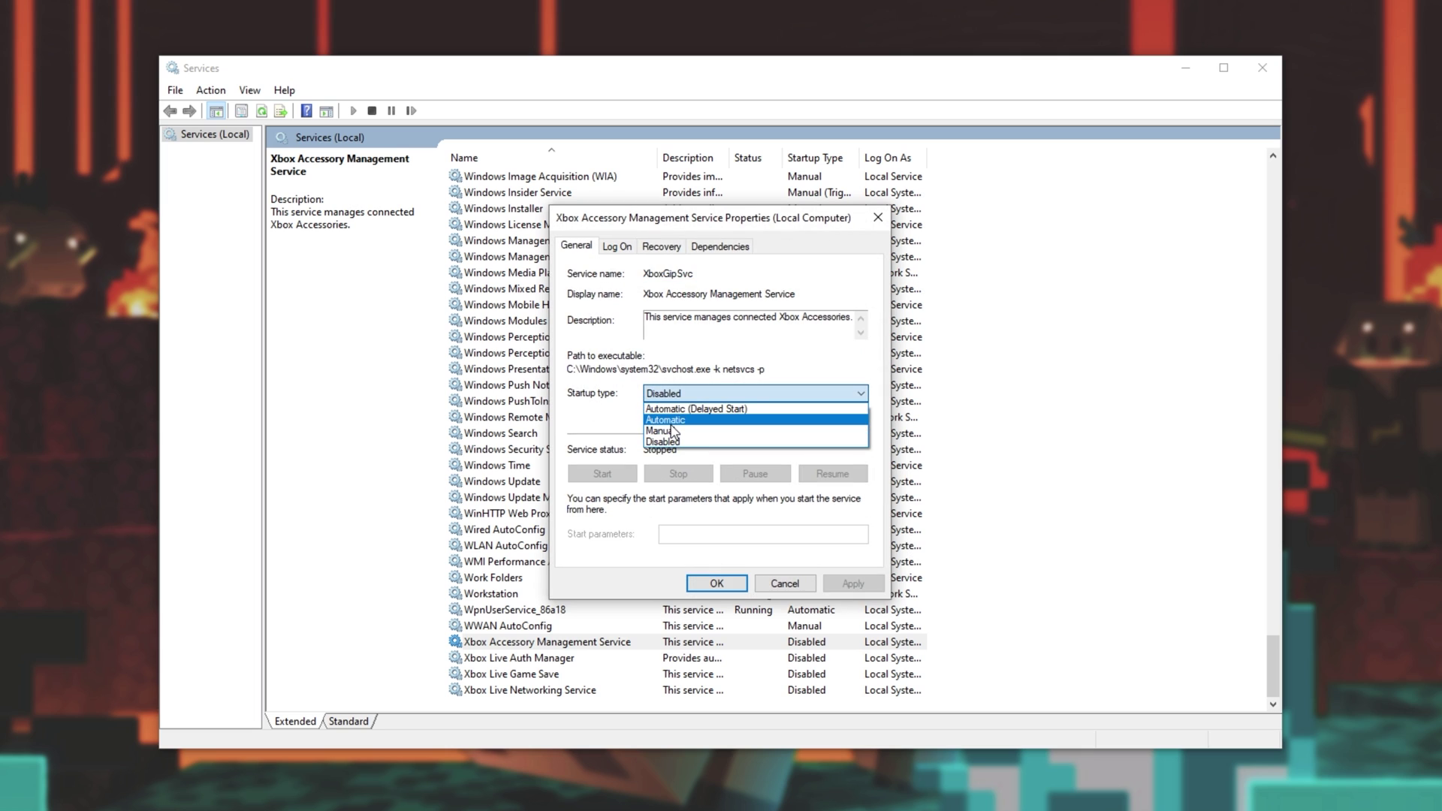
click(712, 409)
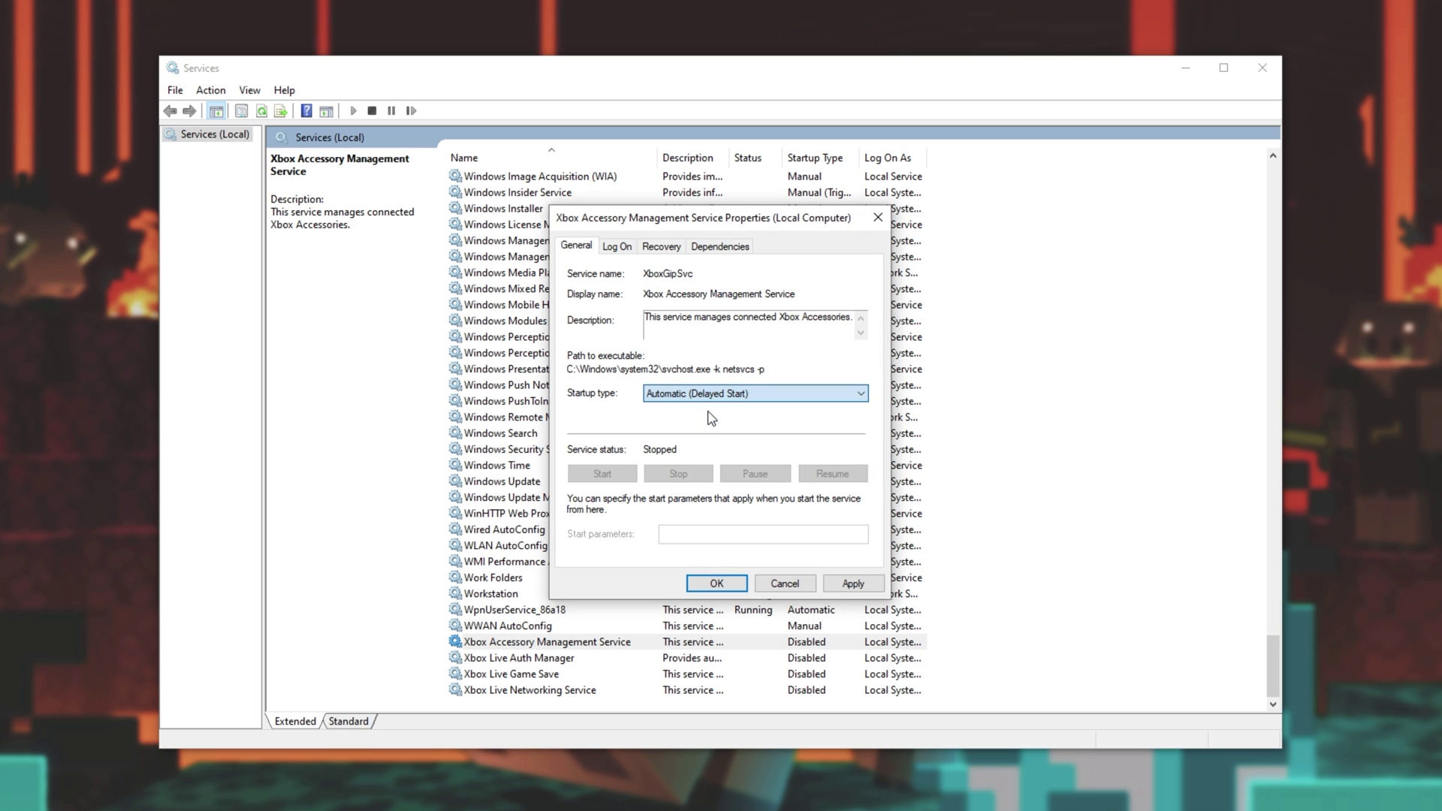
click(717, 583)
right_click(804, 690)
click(826, 800)
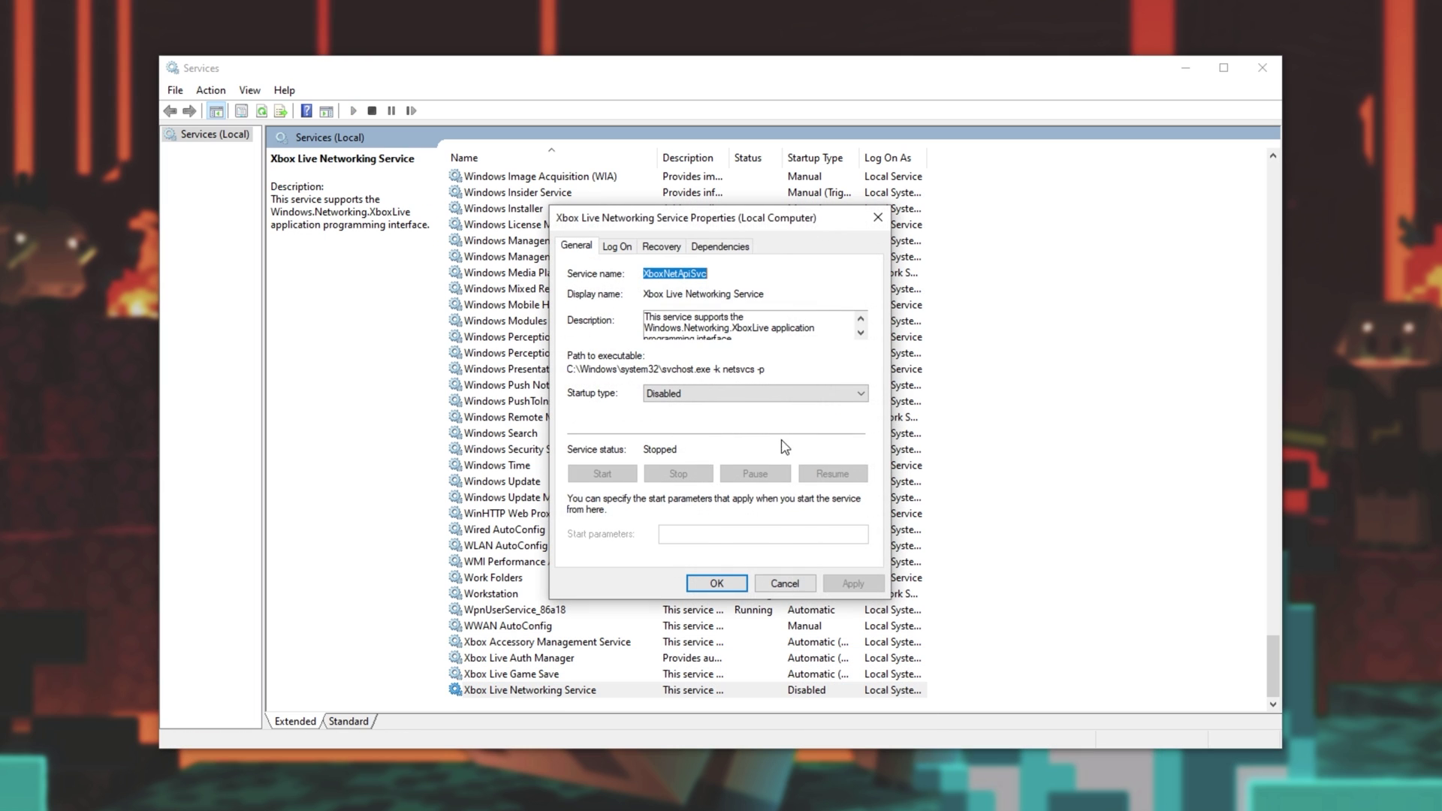
click(696, 404)
click(718, 582)
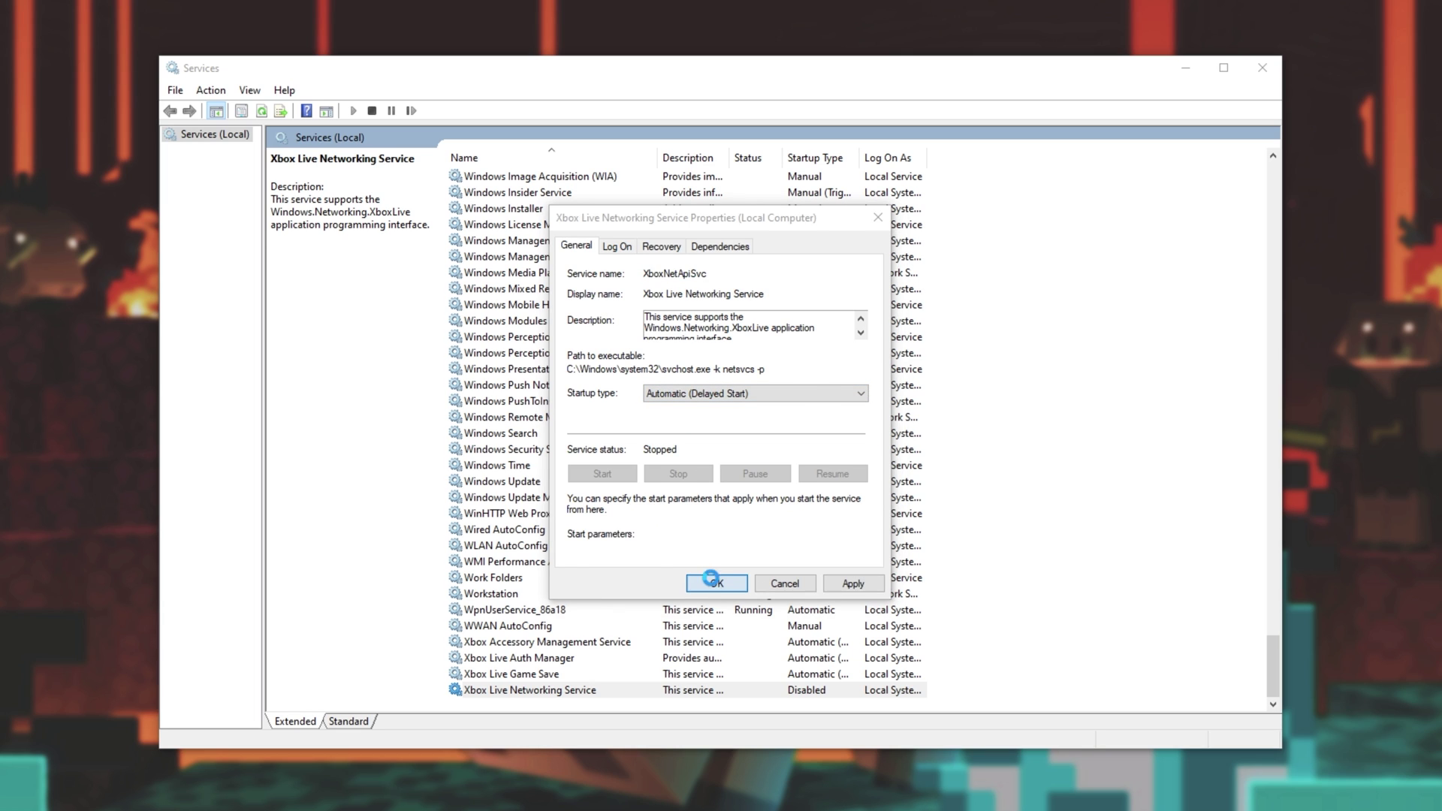
Start the Xbox Live Auth Manager, Accessory Management, Game Save and Networking services
right_click(591, 659)
click(627, 675)
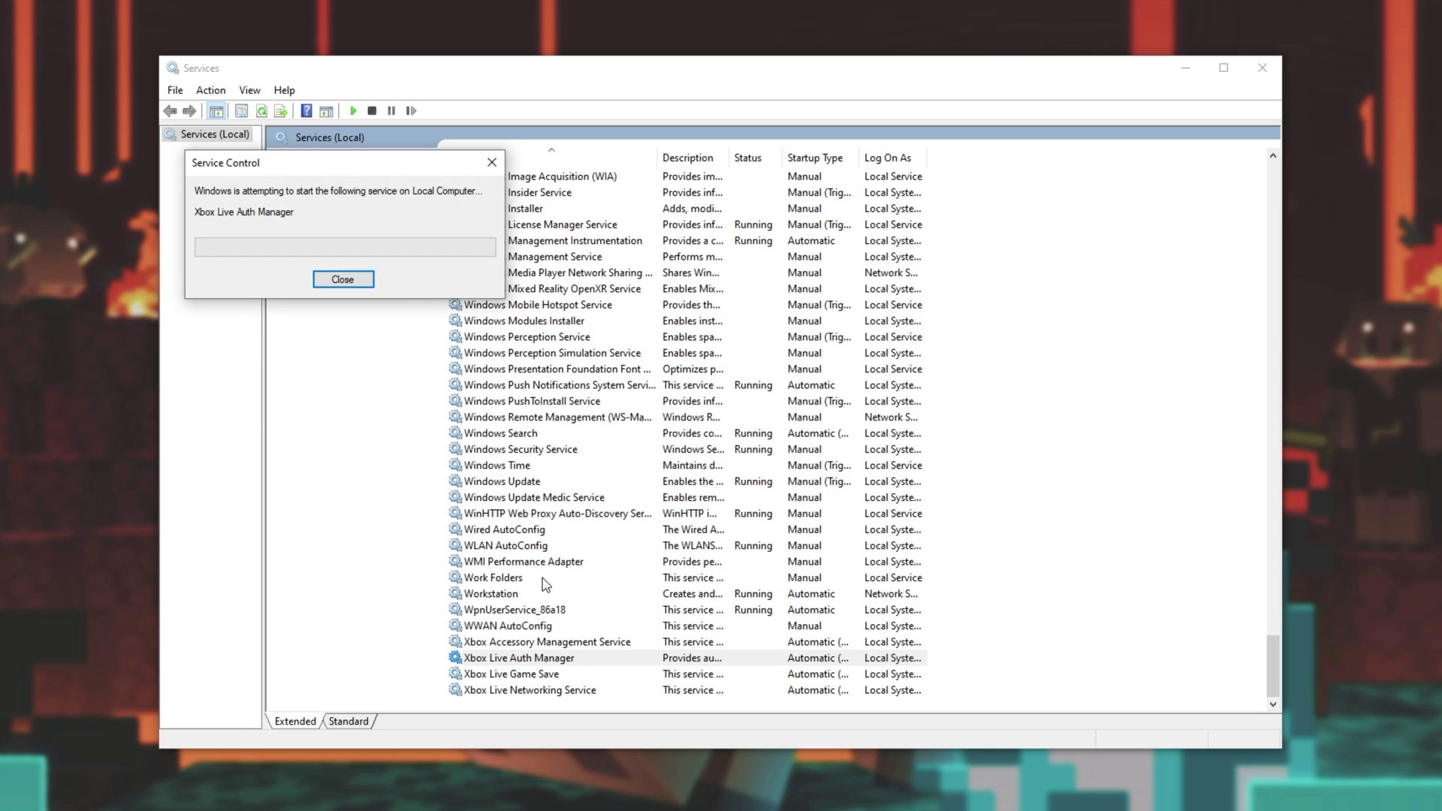
right_click(592, 641)
click(629, 657)
right_click(608, 676)
click(645, 691)
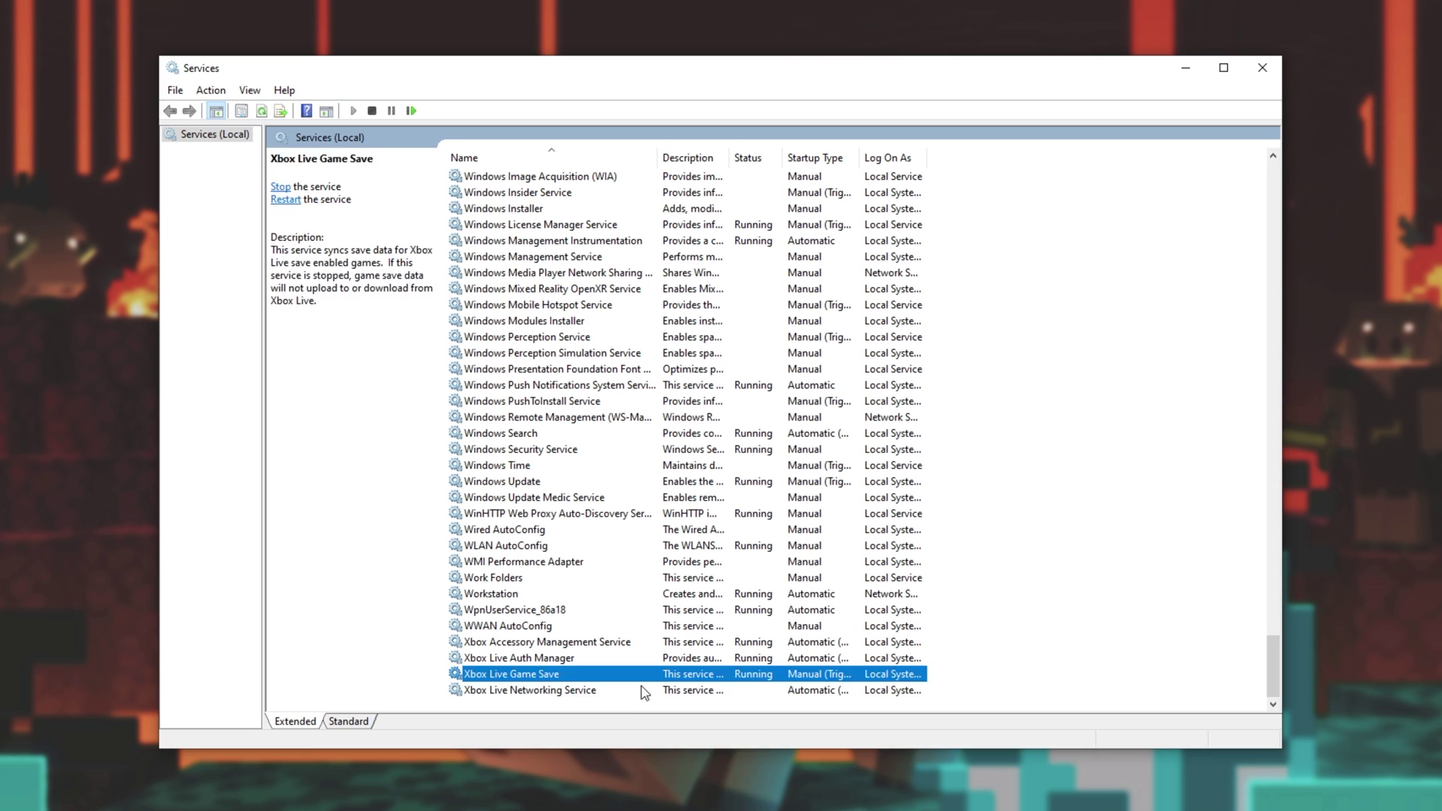
right_click(644, 692)
click(659, 701)
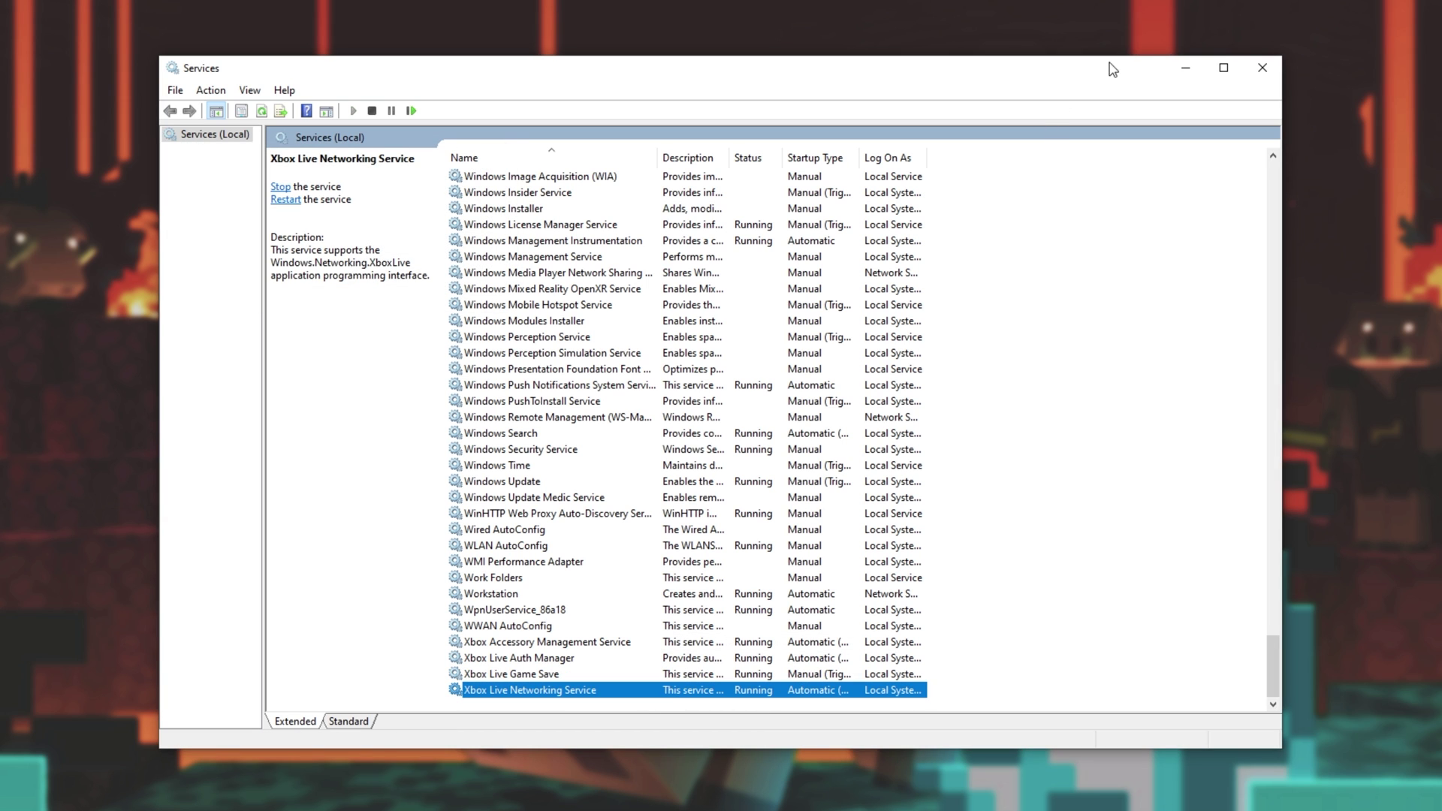
click(1185, 69)
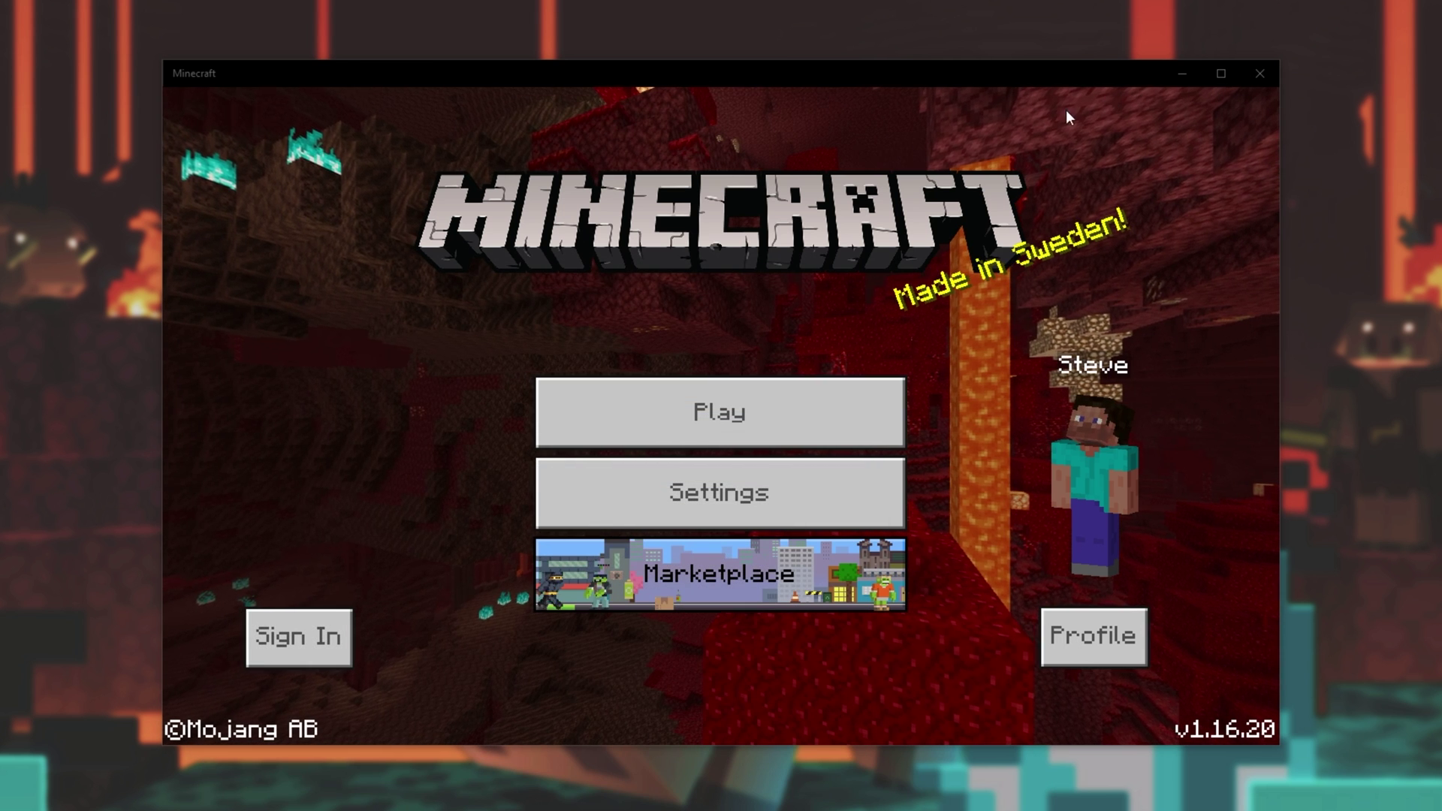
Sign in via Xbox Live with the existing Microsoft account, then open the Profile screen
click(321, 640)
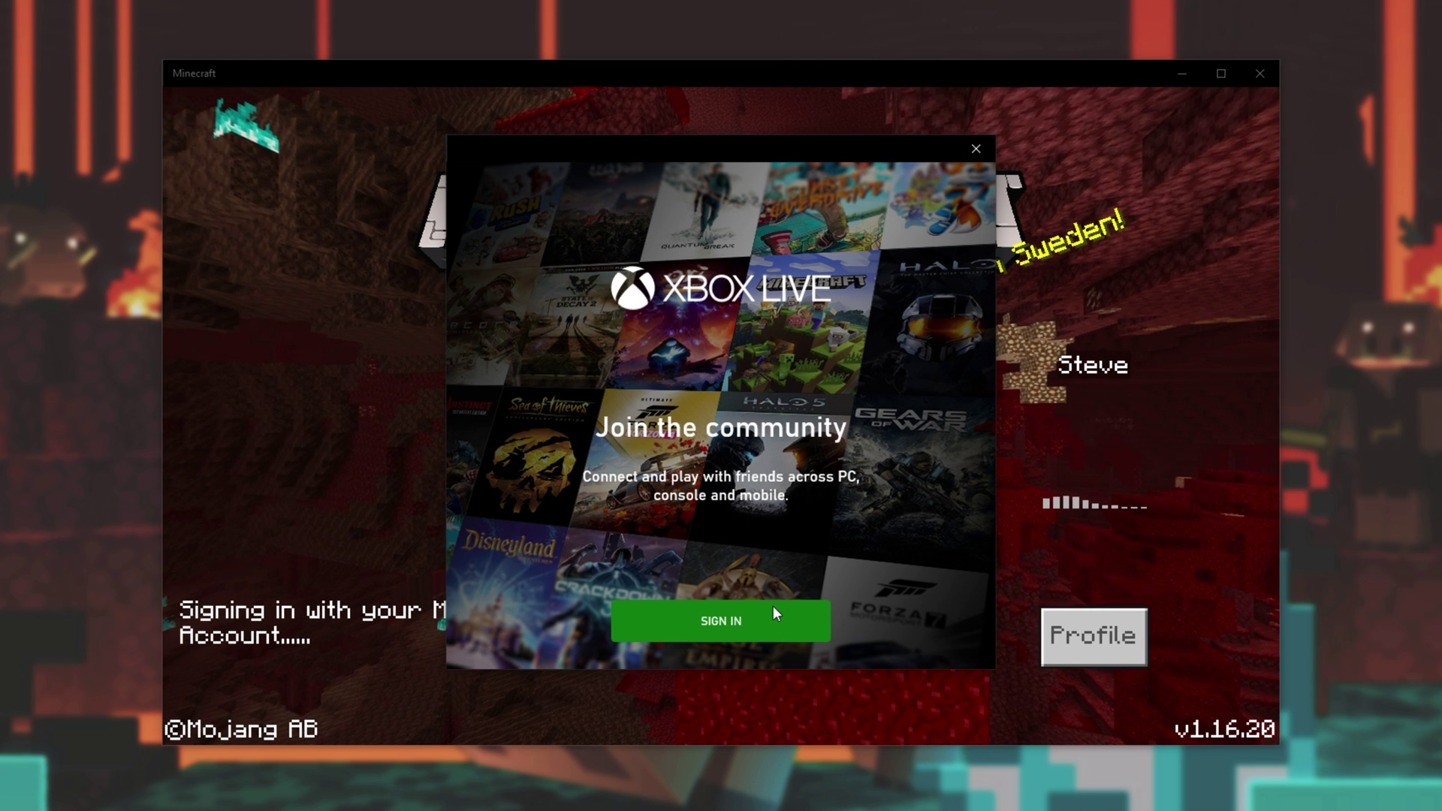
click(773, 612)
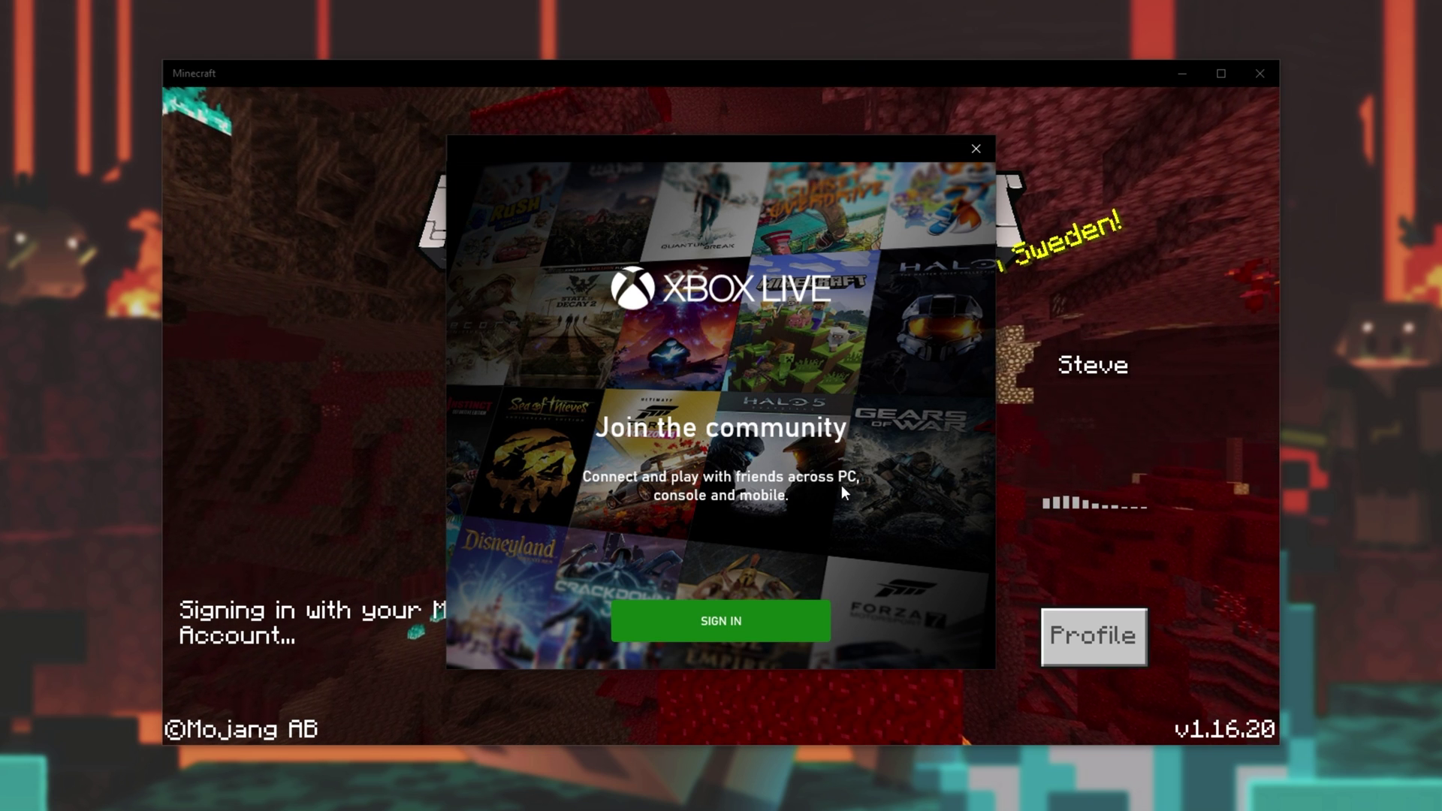
click(751, 618)
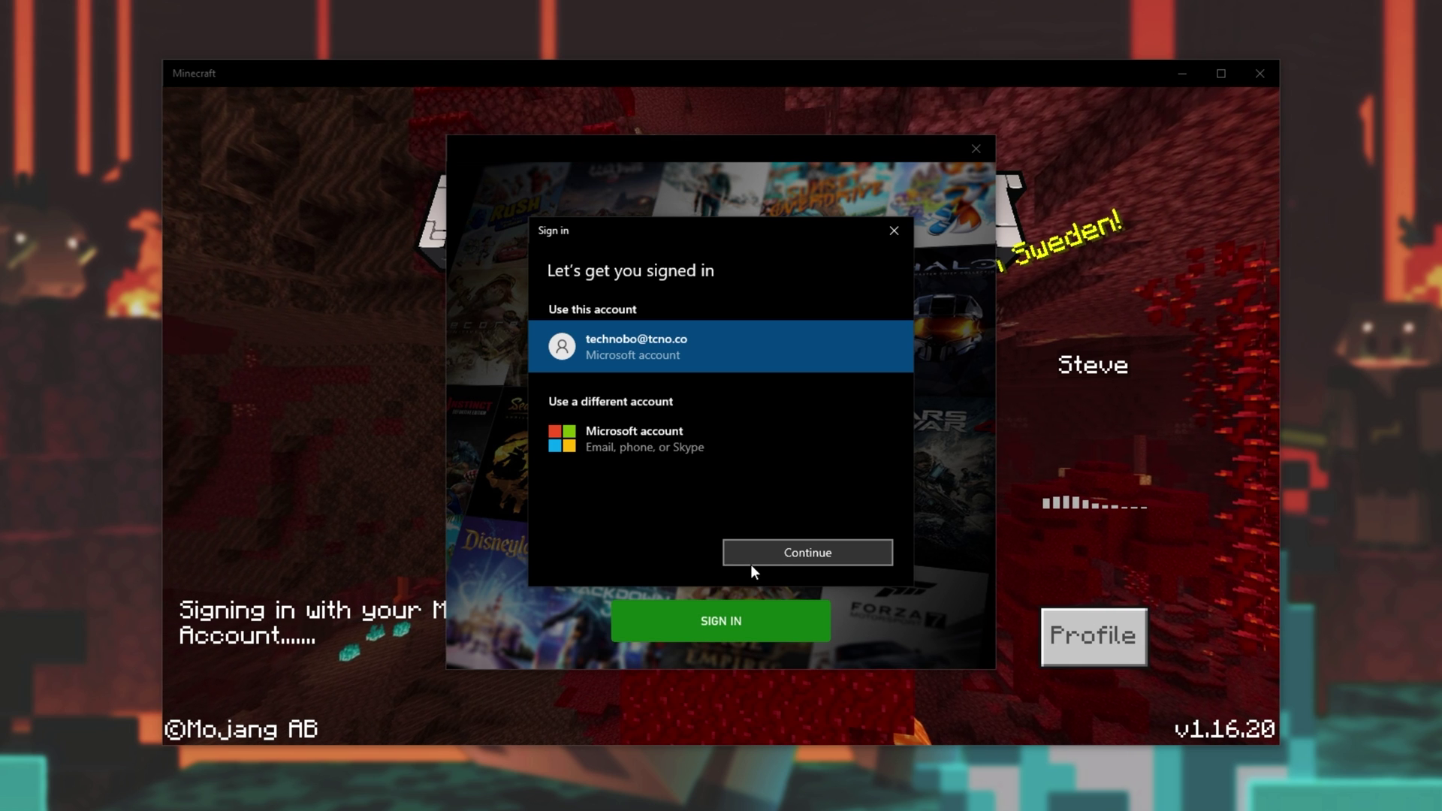
click(771, 557)
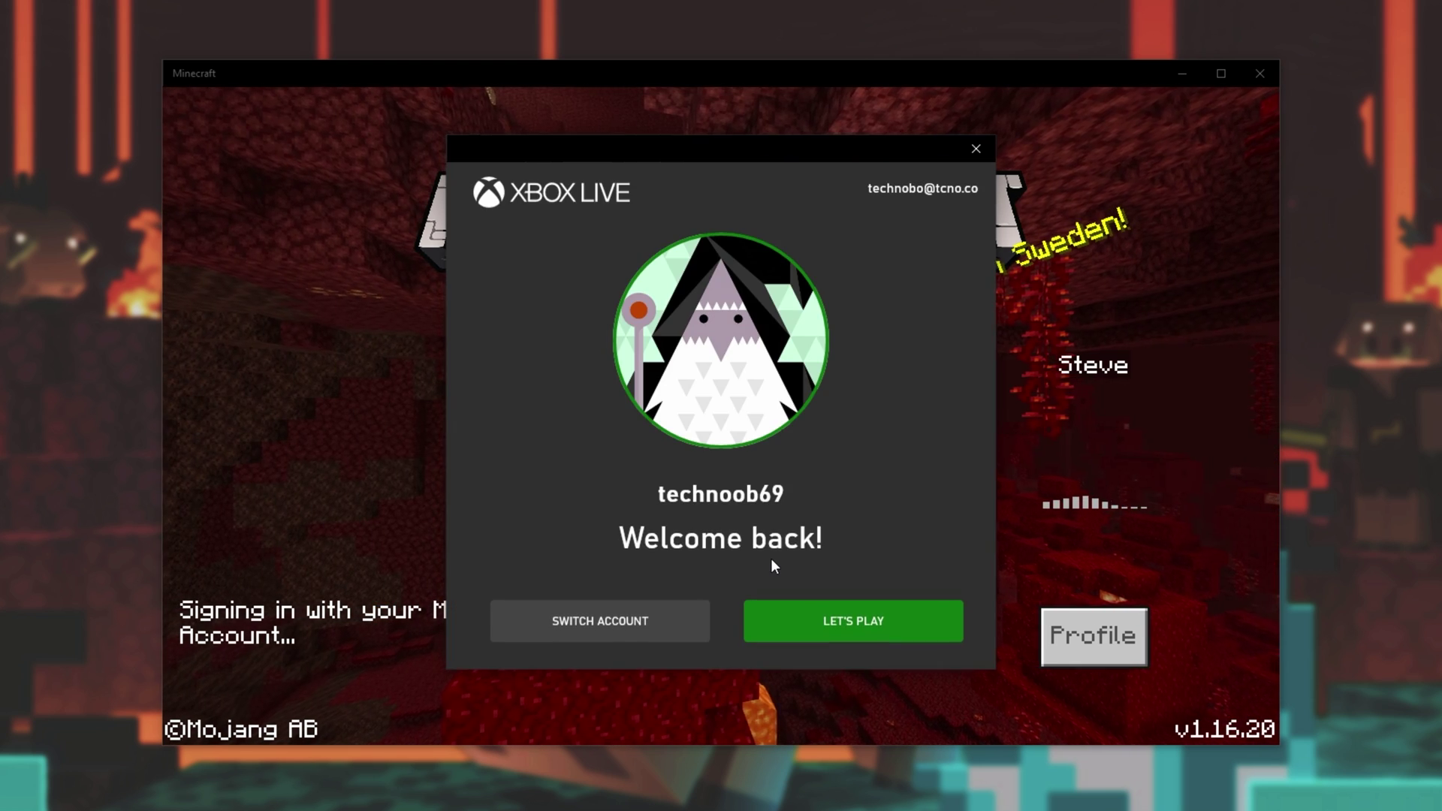
click(806, 616)
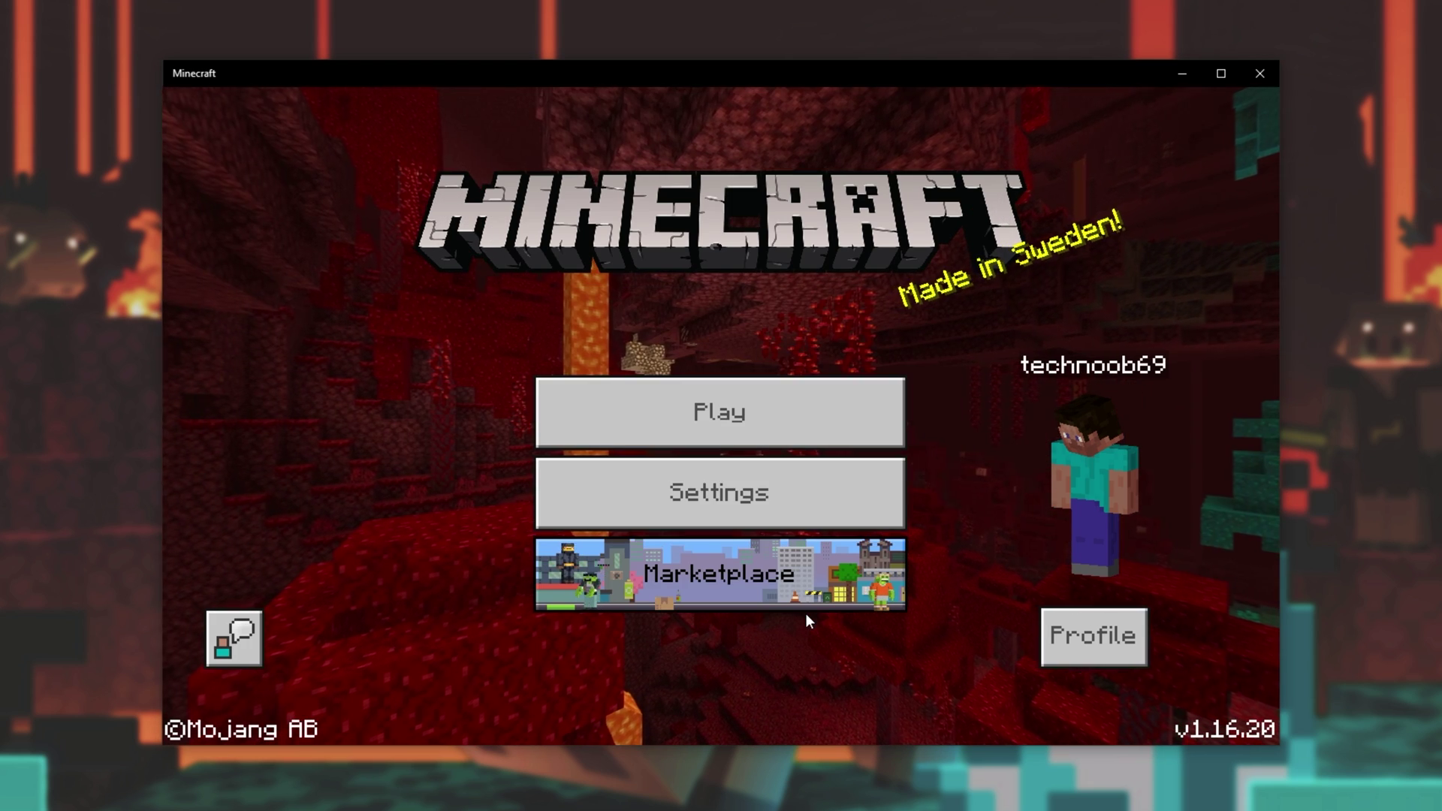
click(1080, 635)
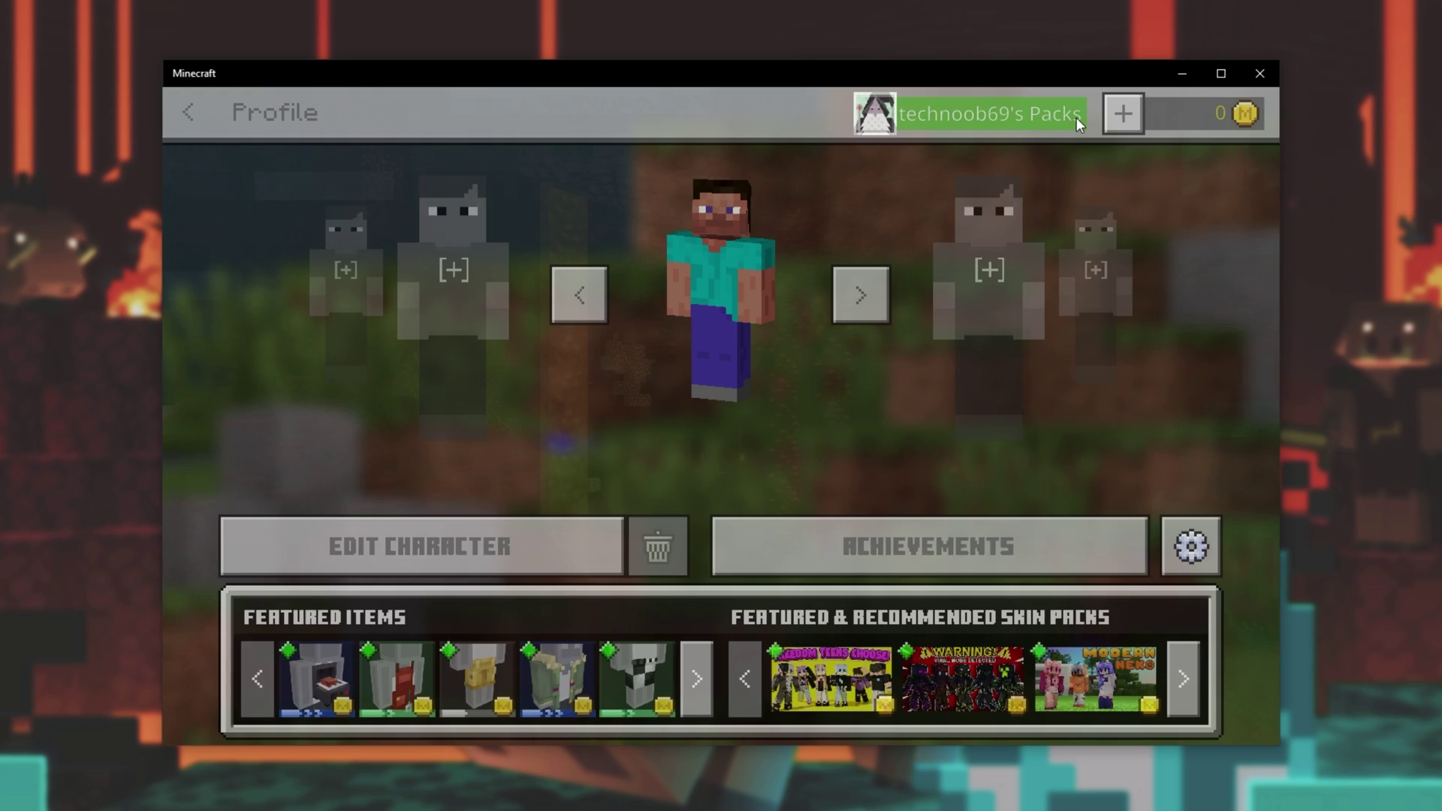
Join the Mineplex featured server from the Servers tab, accepting the online play warning
click(1076, 118)
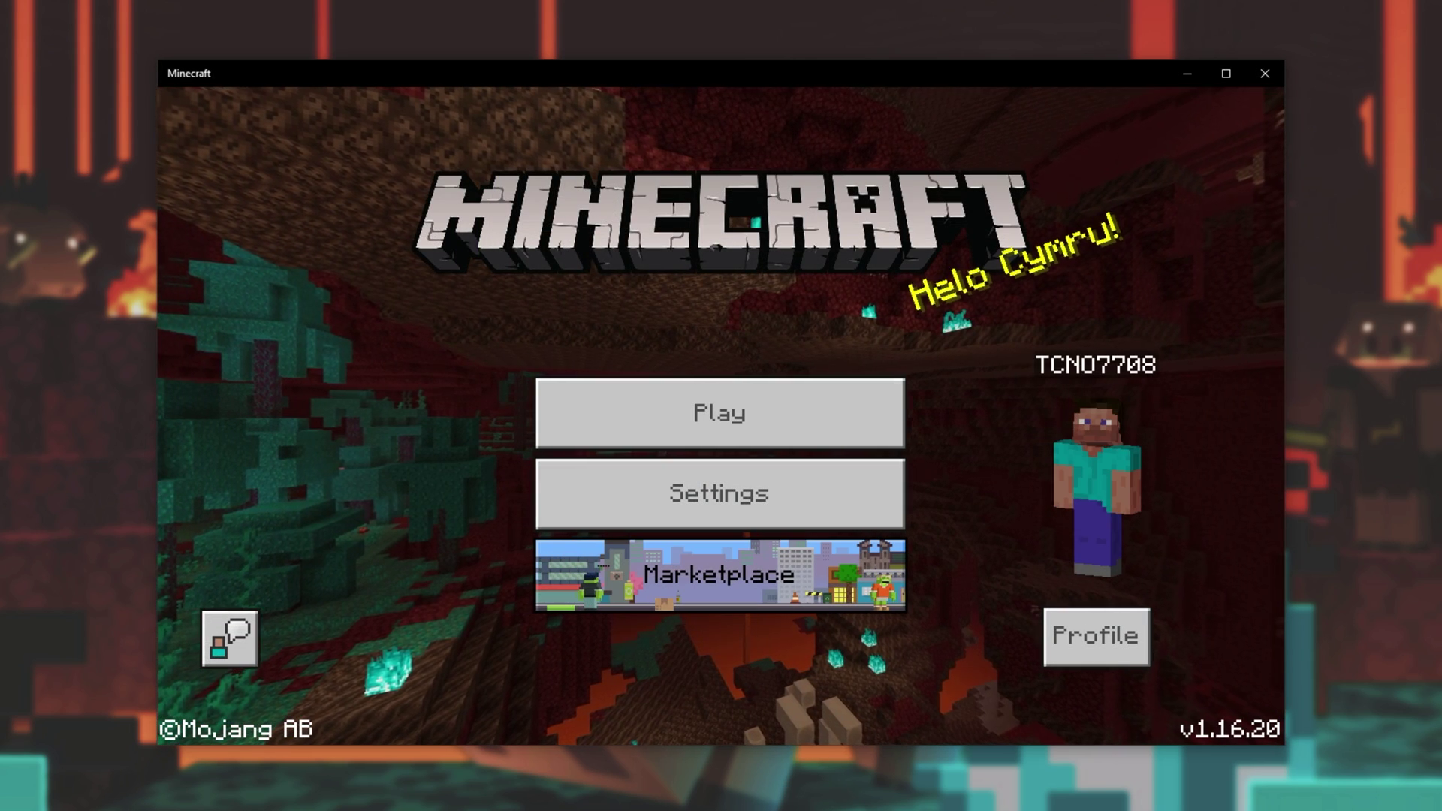
click(751, 388)
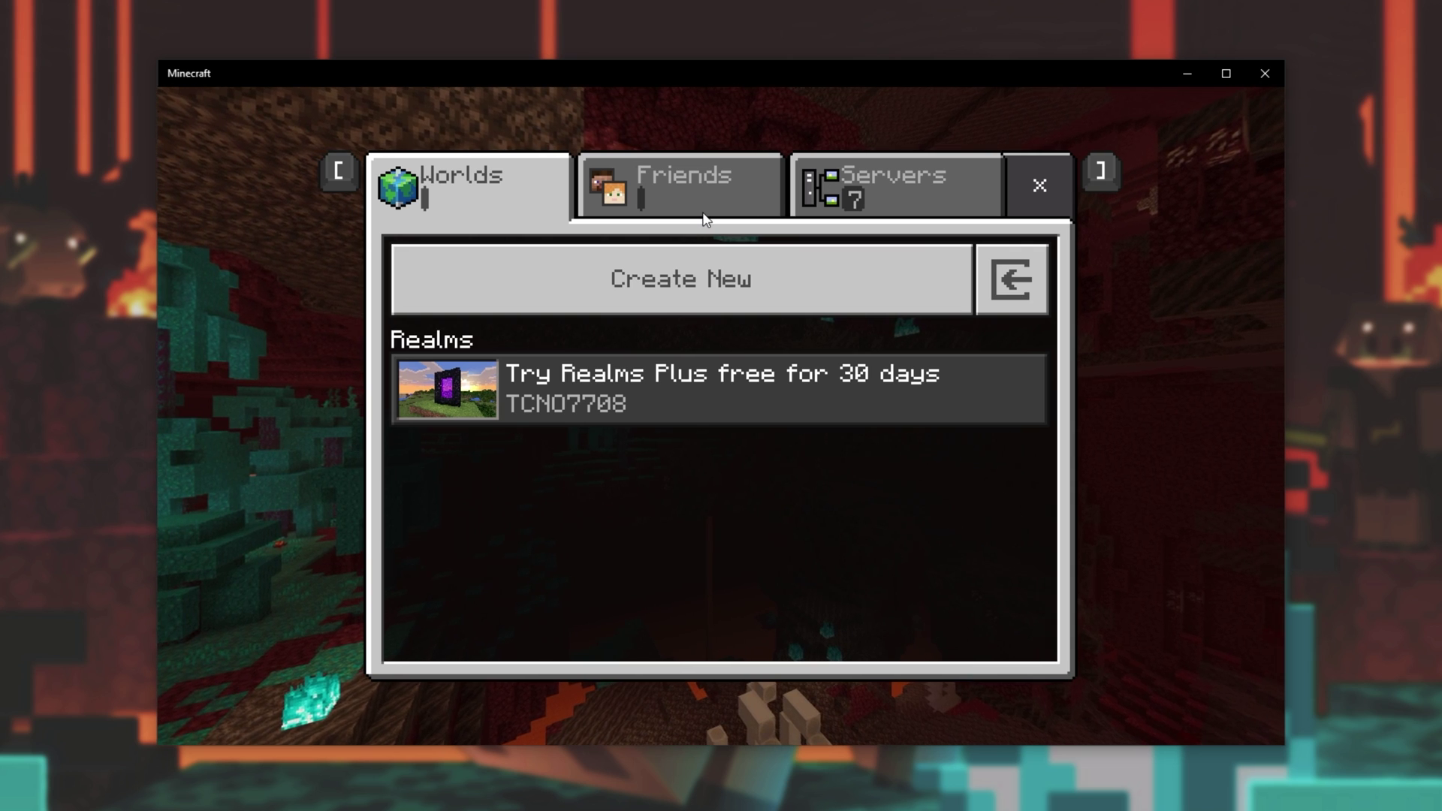
click(710, 212)
click(862, 204)
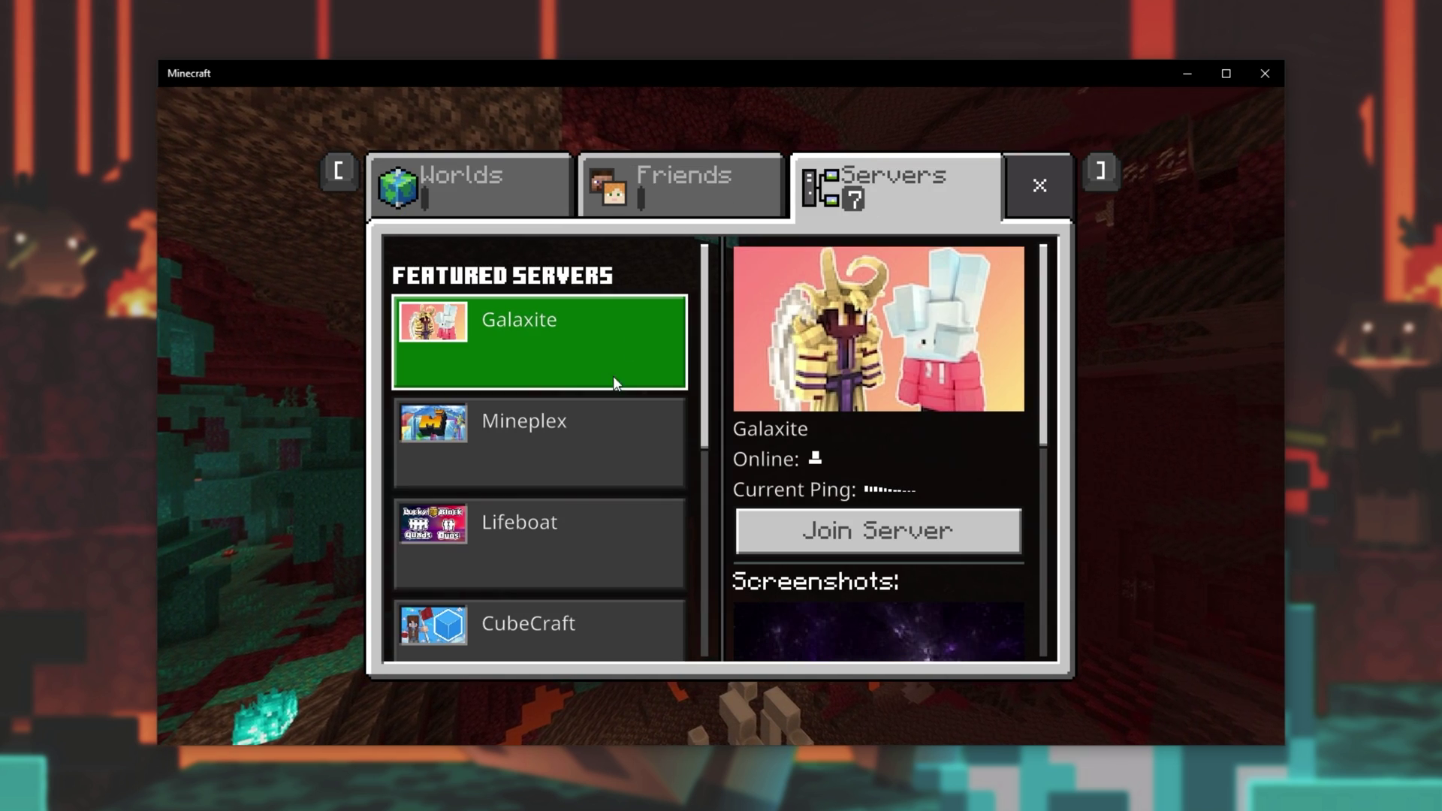
click(608, 451)
click(871, 542)
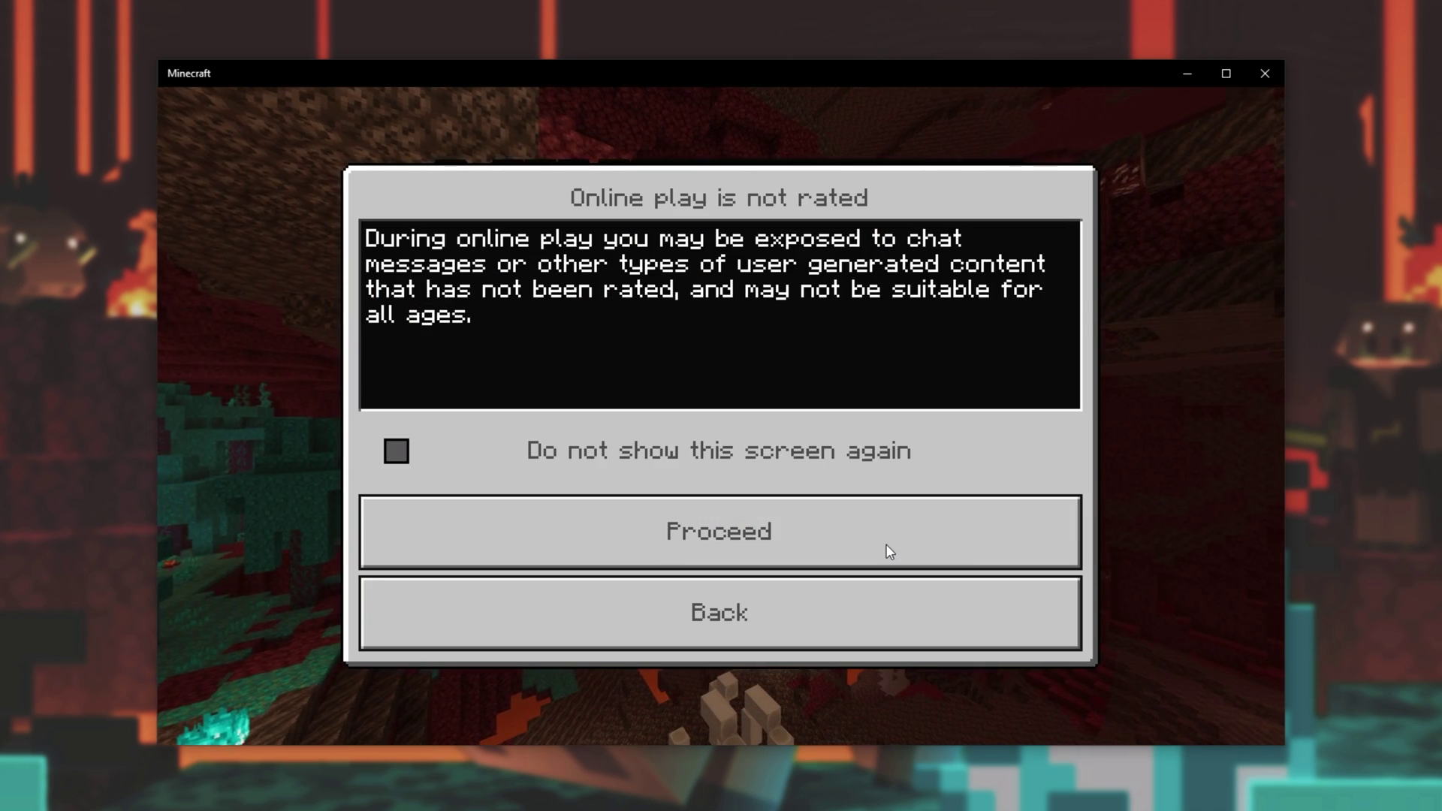
click(829, 551)
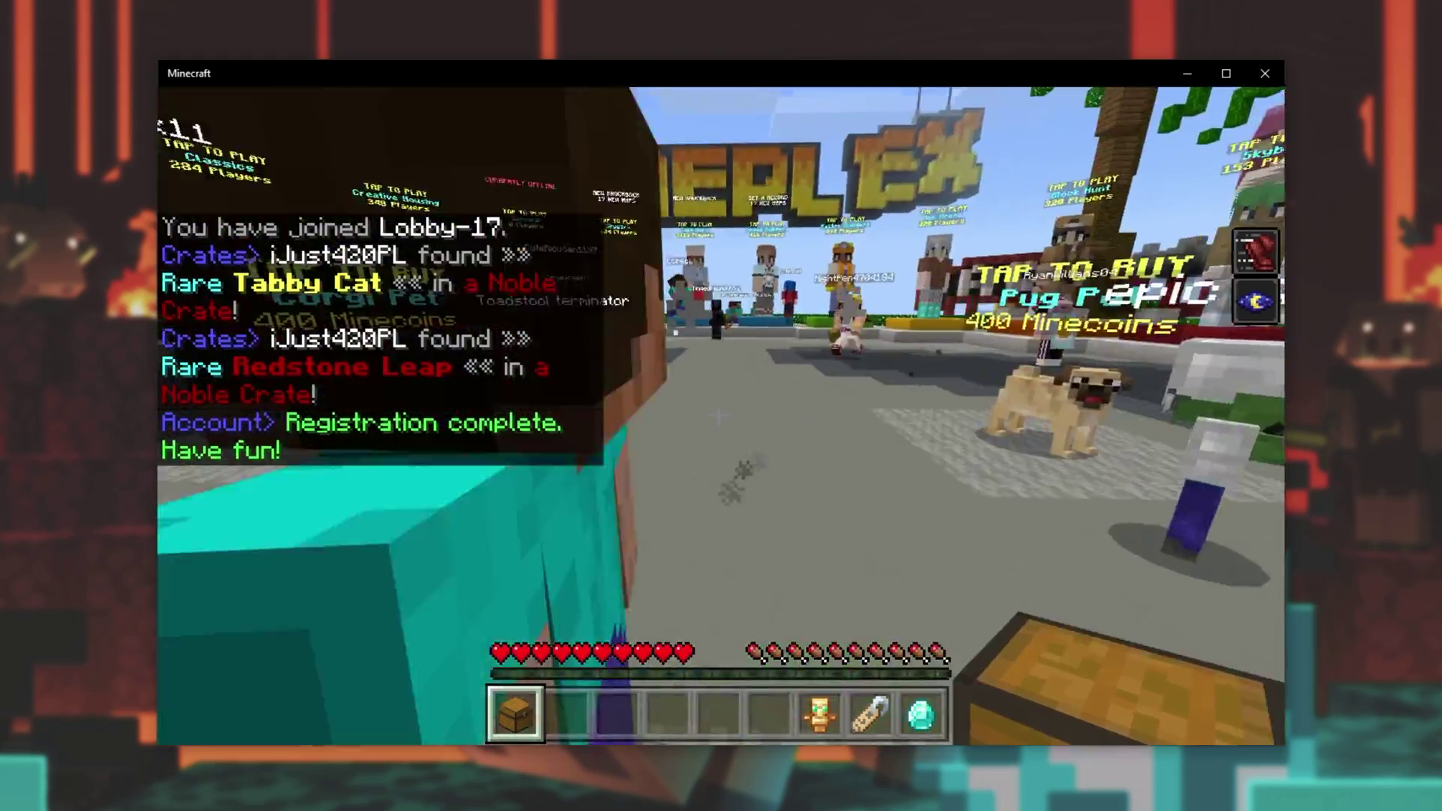
Look around the Mineplex lobby and bring up the pause menu
scroll(719, 415, down, 1)
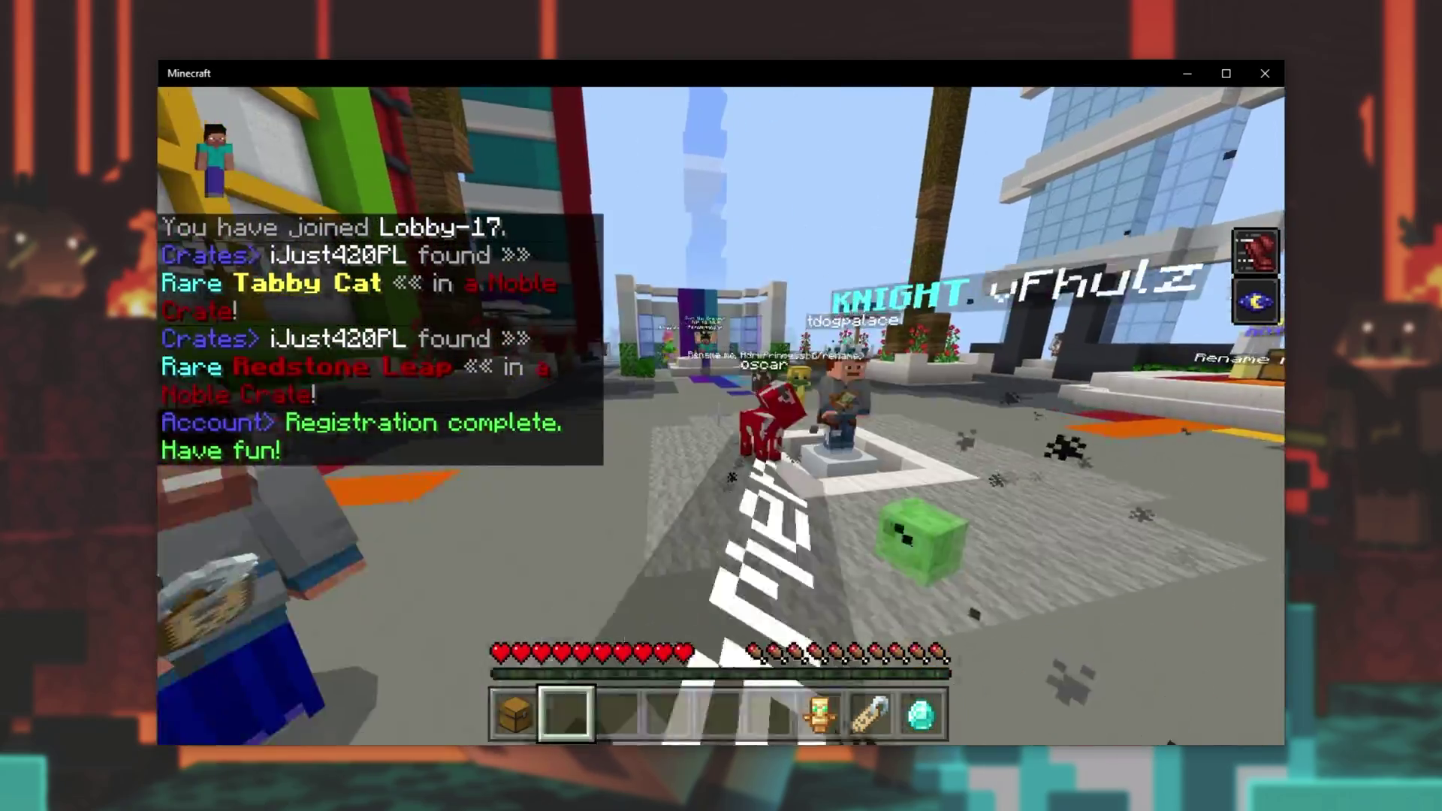
scroll(719, 416, down, 4)
scroll(718, 415, down, 1)
scroll(719, 416, up, 1)
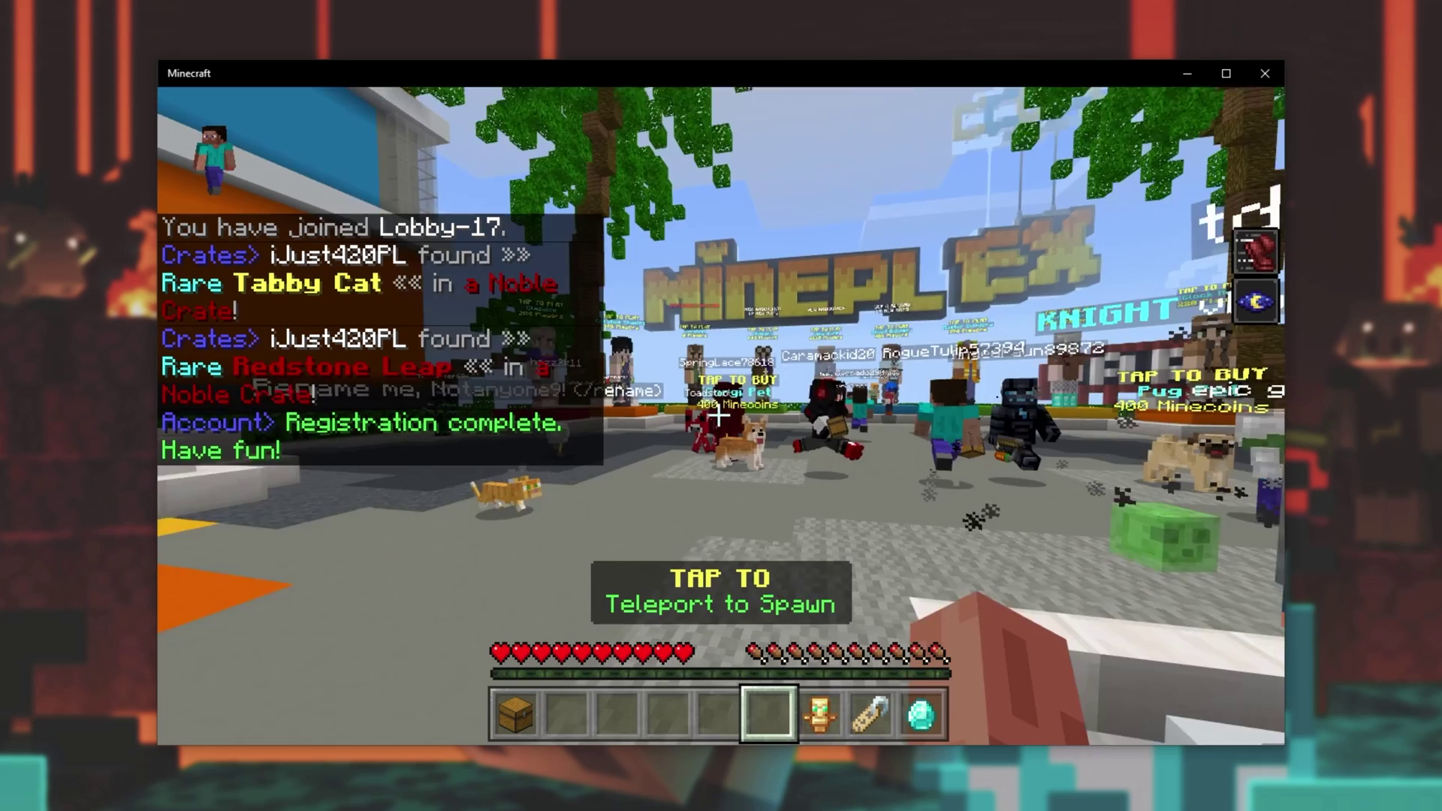
key(Escape)
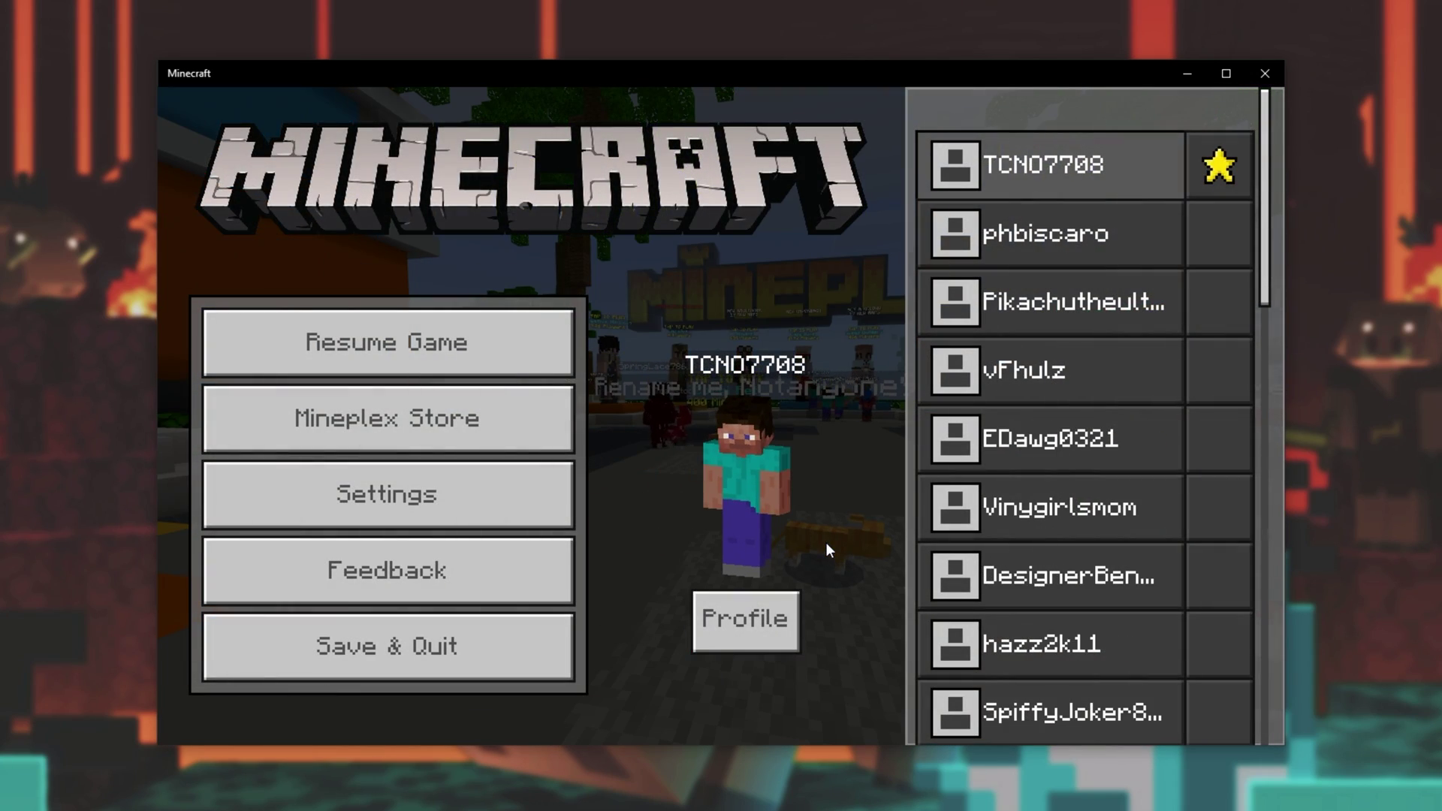